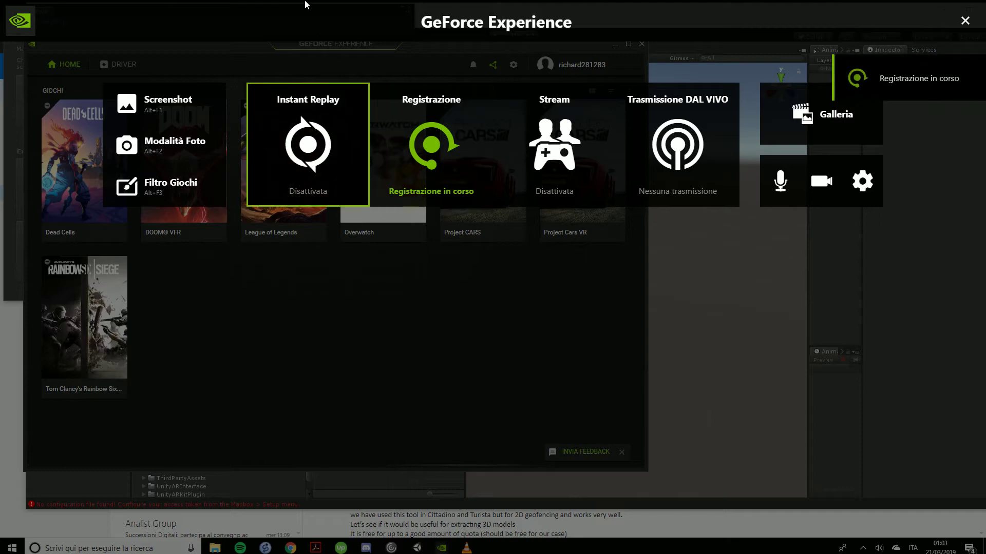
# - Close the GeForce overlay and clear the wrongly pasted link from Unity's Mapbox Access Token field
pyautogui.click(965, 21)
pyautogui.click(861, 297)
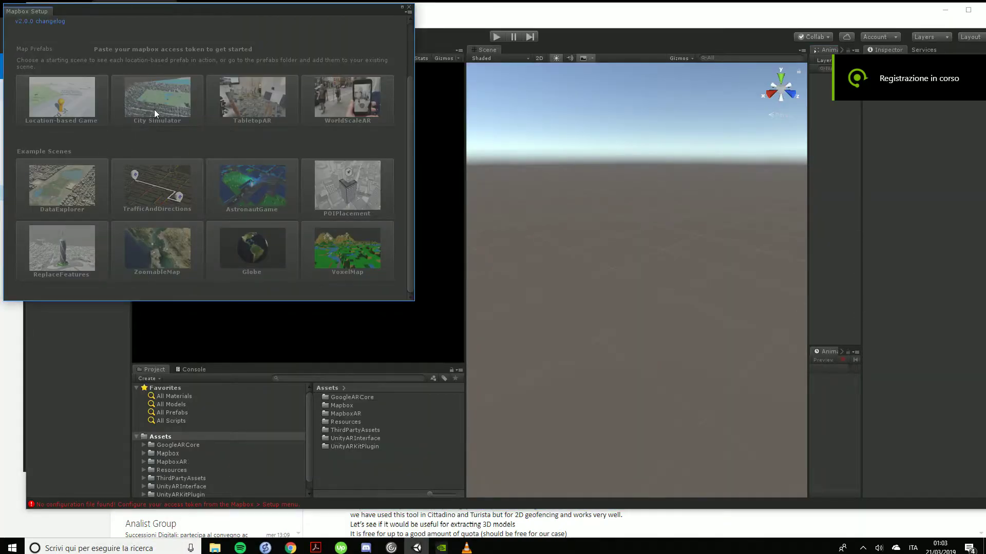
pyautogui.scroll(3, 155, 122)
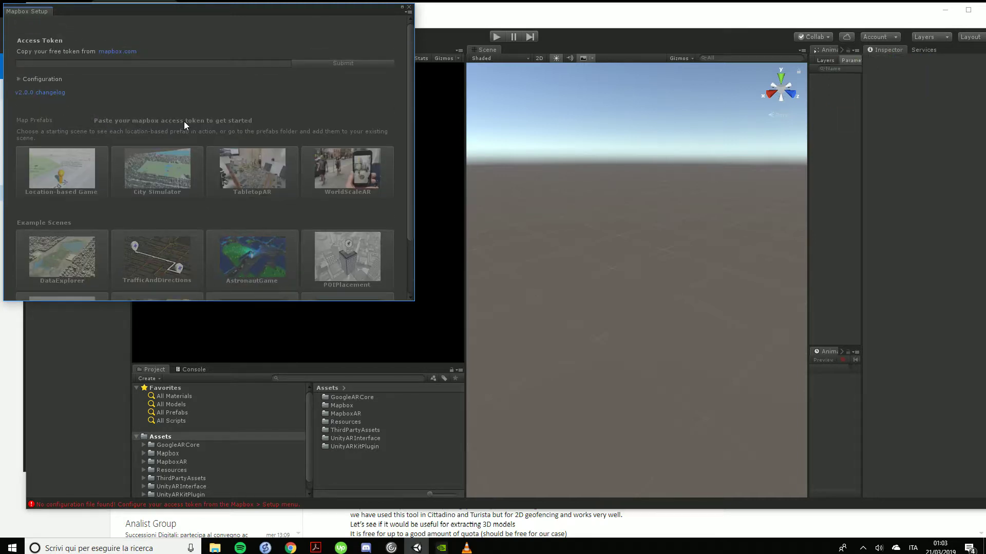
pyautogui.click(53, 62)
pyautogui.hotkey('ctrl', 'v')
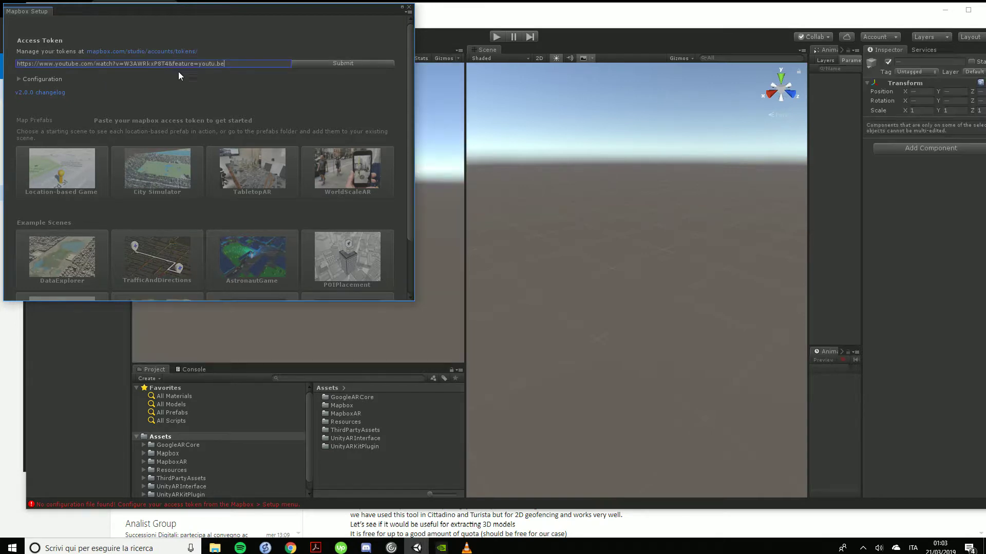
pyautogui.moveTo(225, 64); pyautogui.dragTo(114, 79)
pyautogui.press('BackSpace')
# - Switch to Chrome and bring up the Account | Mapbox access tokens page
pyautogui.hotkey('alt', 'Tab')
pyautogui.hotkey('alt', 'Tab')
pyautogui.press('Tab')
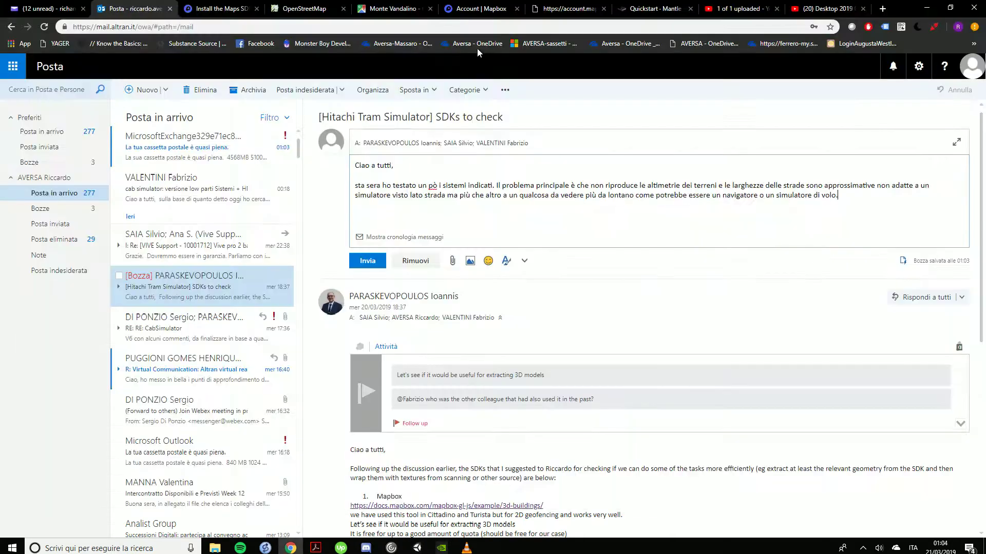
pyautogui.click(480, 9)
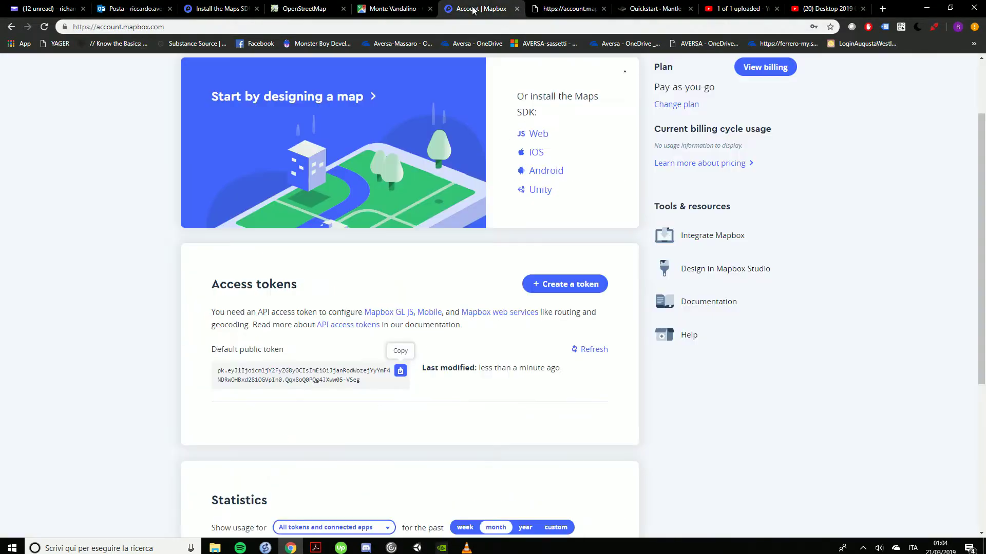
# - Copy Mapbox's default public token, paste it into Unity's Access Token field and submit it
pyautogui.click(400, 370)
pyautogui.hotkey('alt', 'Tab')
pyautogui.hotkey('alt', 'Tab')
pyautogui.press('Tab')
pyautogui.hotkey('ctrl', 'v')
pyautogui.click(326, 63)
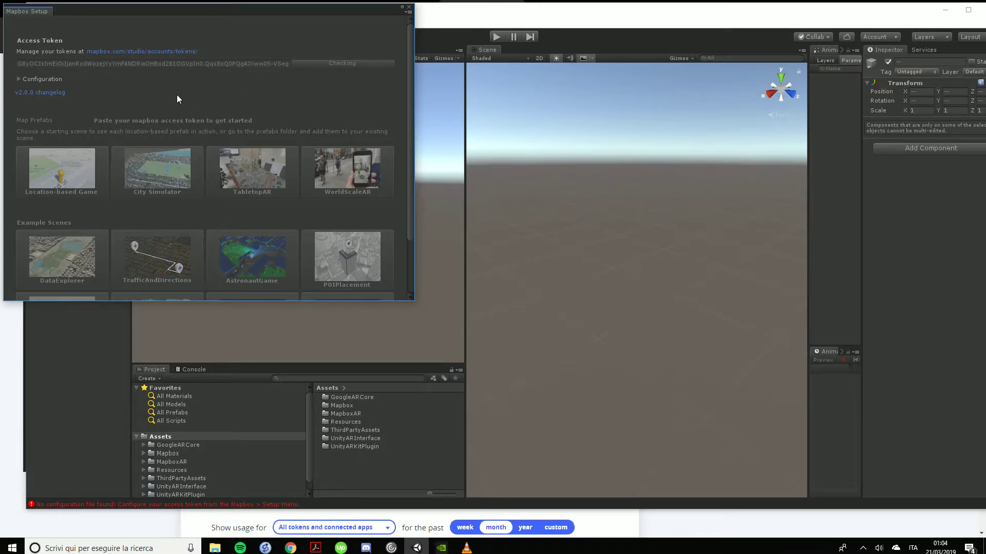
# - Expand Configuration, then load the City Simulator scene, discarding changes to the previous sample scene
pyautogui.click(40, 80)
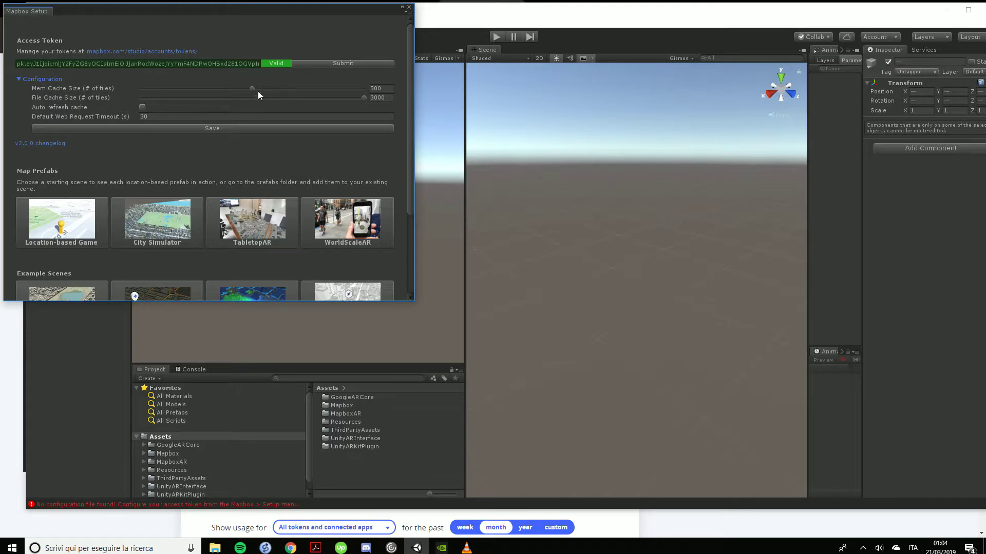
pyautogui.click(152, 228)
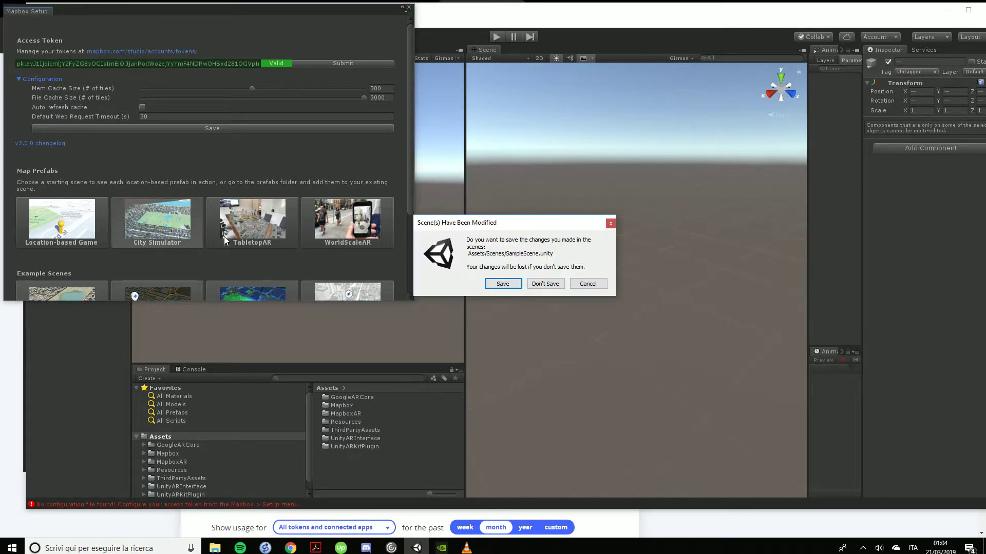
pyautogui.click(542, 285)
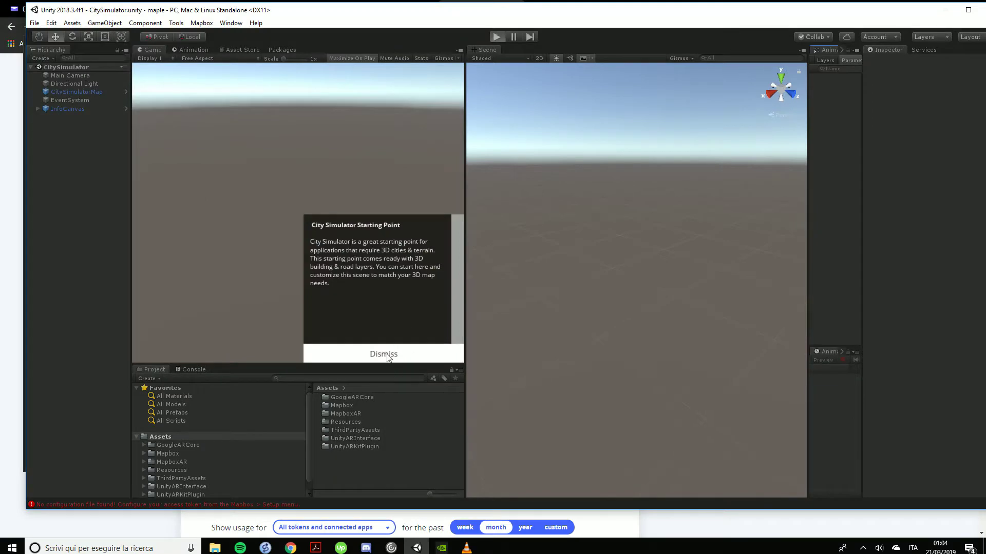
pyautogui.hotkey('ctrl', 'p')
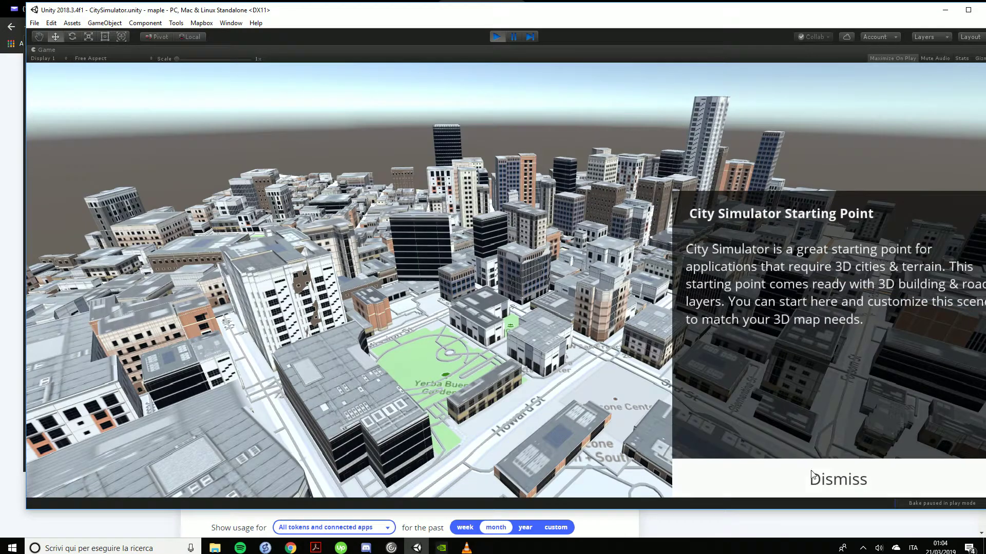
pyautogui.click(803, 483)
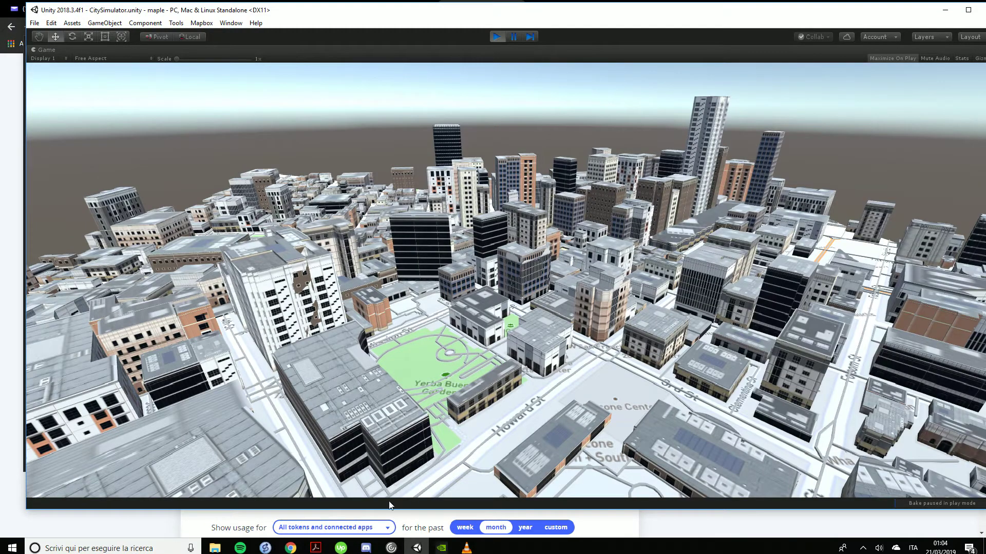
pyautogui.click(497, 35)
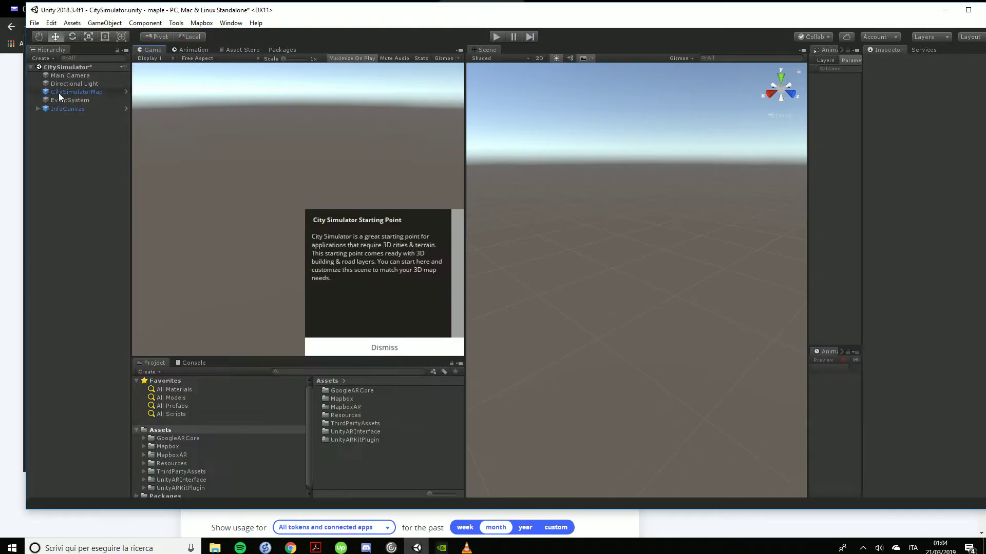
# - Select CitySimulatorMap, widen the Inspector, and expand its General, Map Layers, Points of Interest and Features sections
pyautogui.click(59, 93)
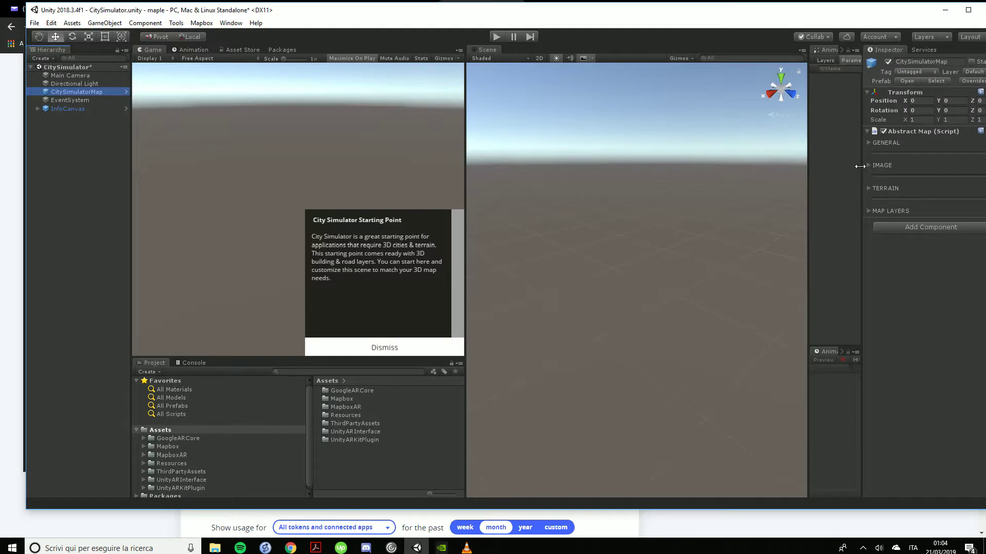
pyautogui.click(871, 209)
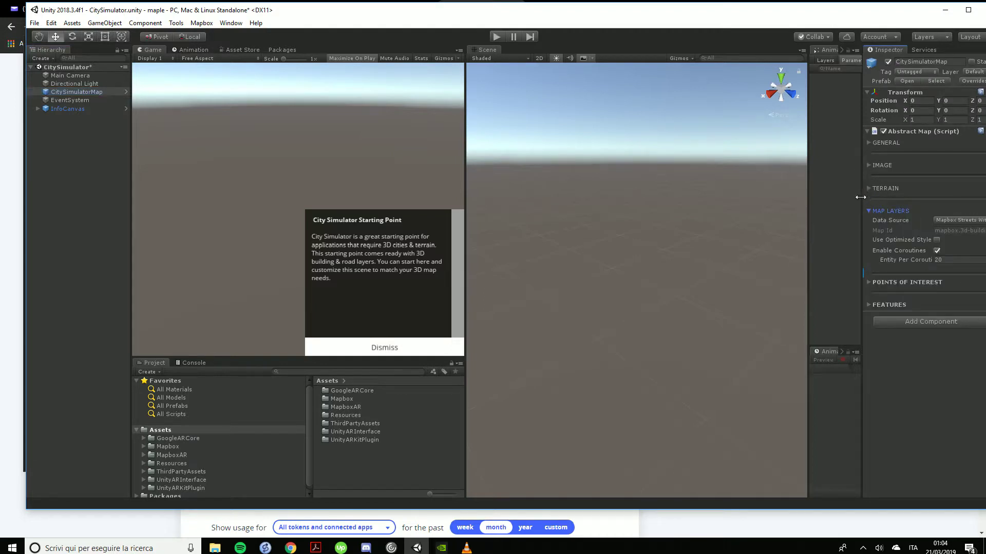
pyautogui.click(815, 204)
pyautogui.moveTo(806, 202); pyautogui.dragTo(665, 195)
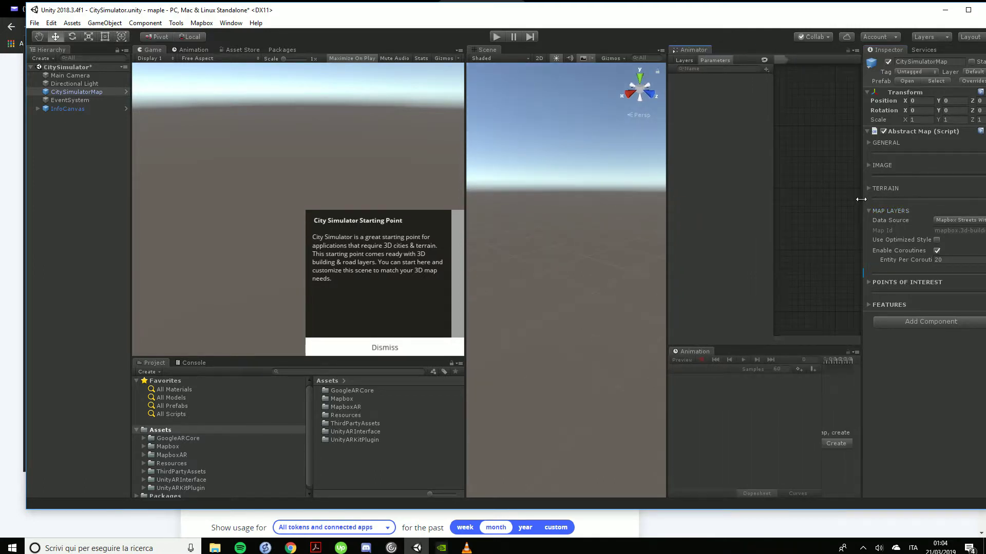
pyautogui.moveTo(860, 200); pyautogui.dragTo(651, 197)
pyautogui.click(664, 283)
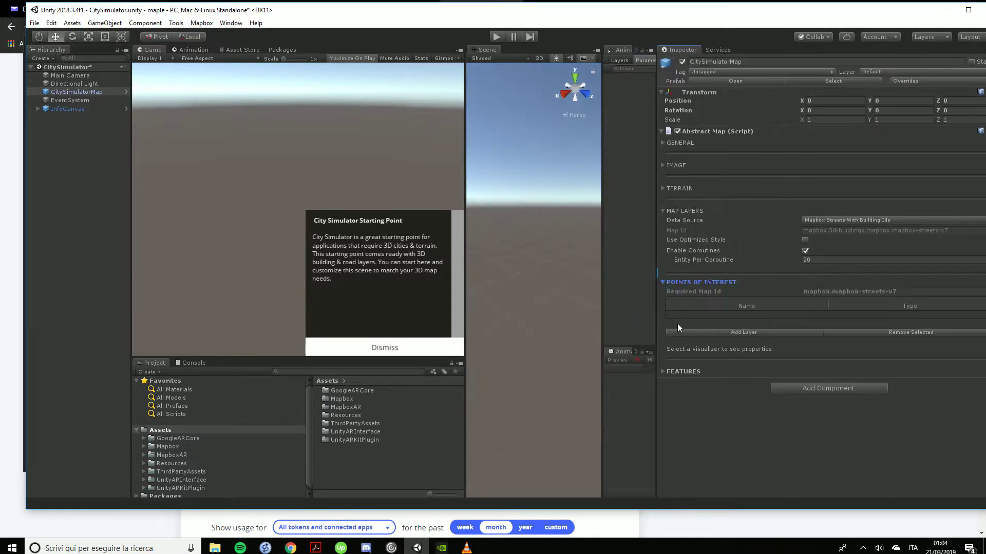
pyautogui.click(665, 374)
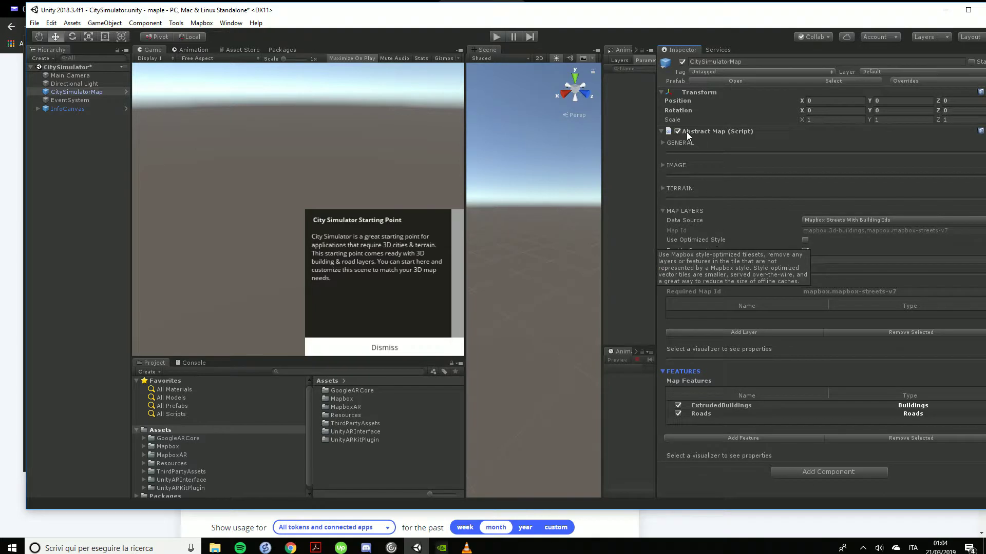
pyautogui.click(664, 143)
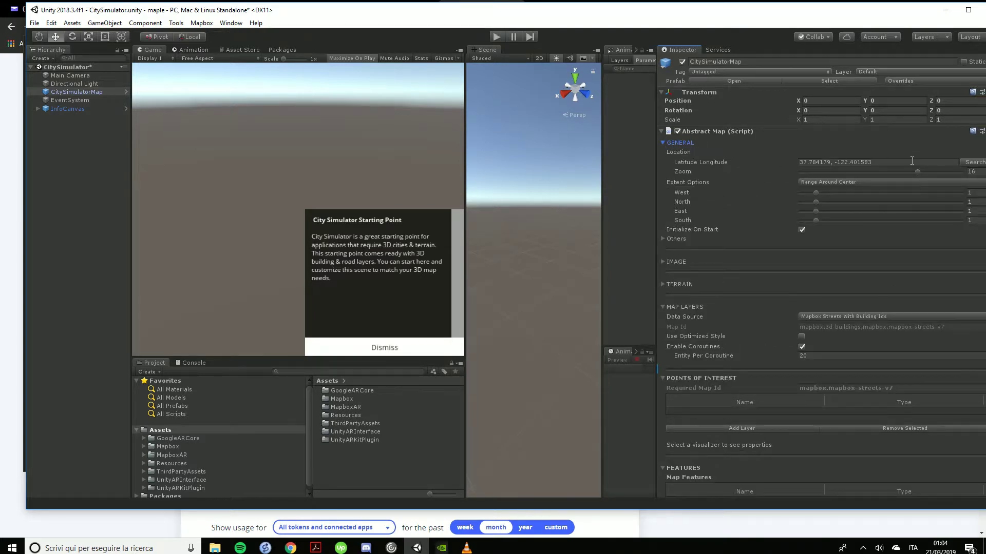
# - Search 'torino', set the map location to Torino, Italy (45.06667, 7.7), and enter Play mode
pyautogui.click(970, 163)
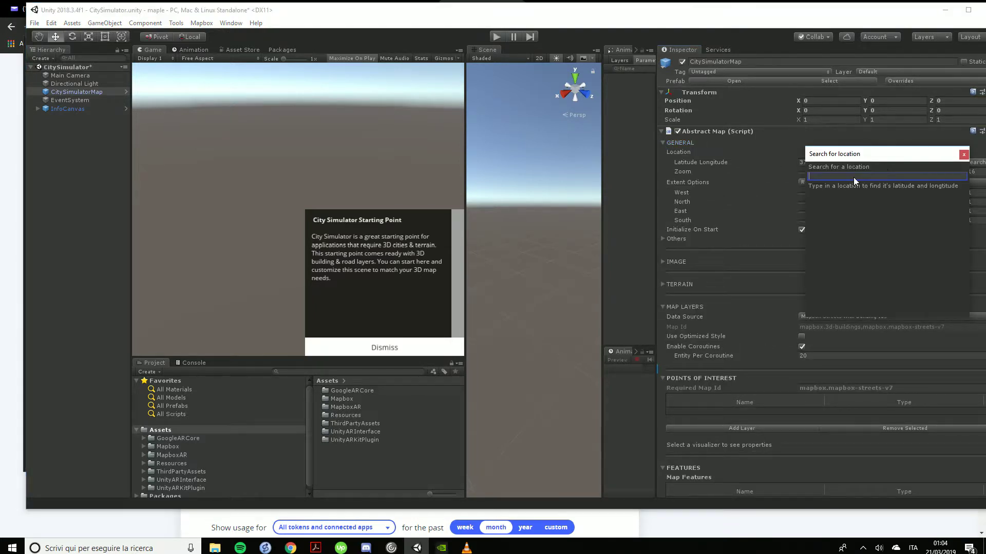
pyautogui.write('t')
pyautogui.write('orino')
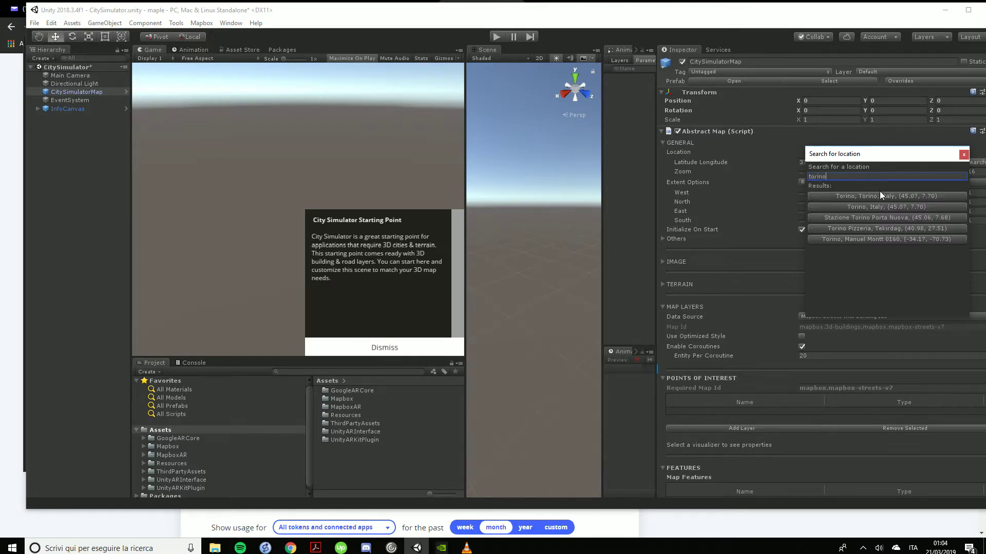
pyautogui.click(860, 208)
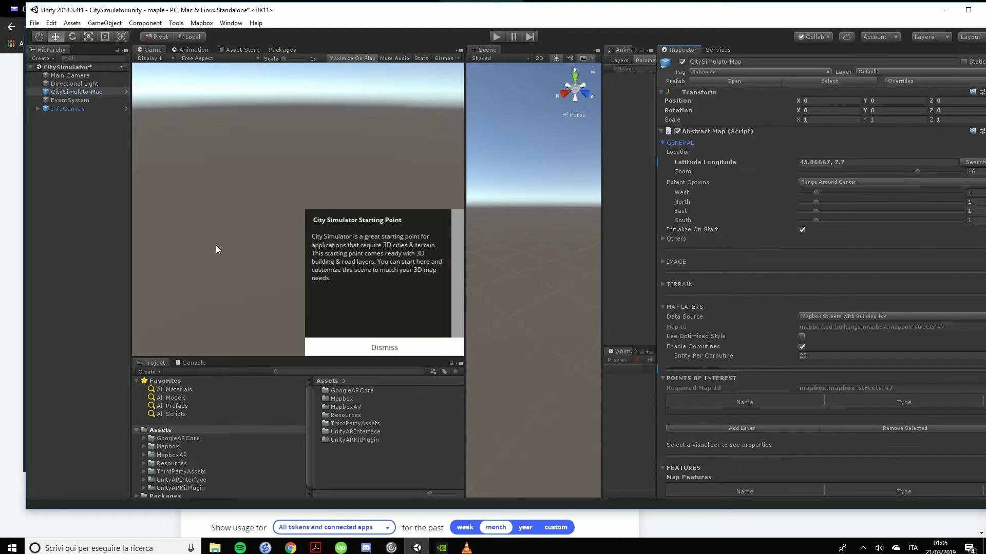
pyautogui.click(497, 37)
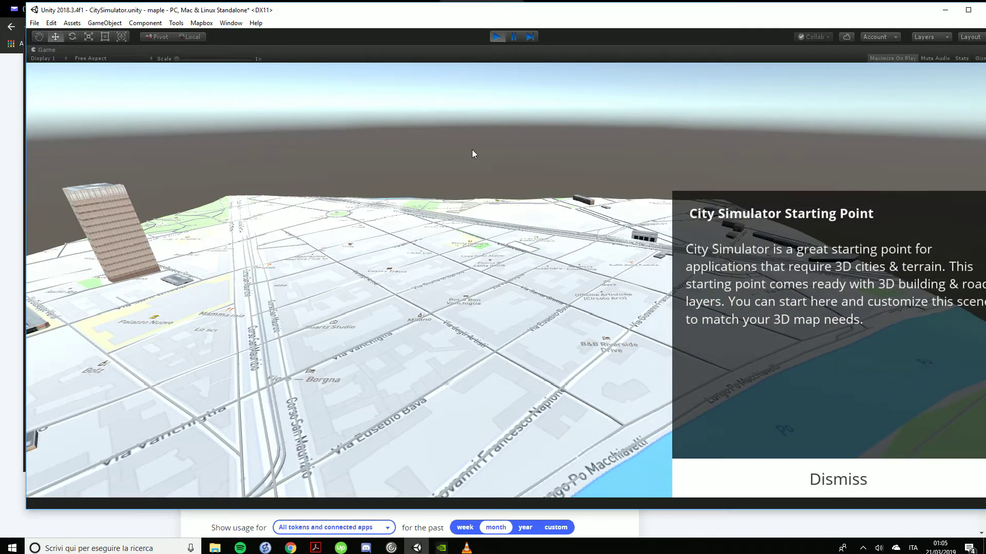
# - Dismiss the starting-point info panel and pause the scene to view Turin in the Game view
pyautogui.click(850, 470)
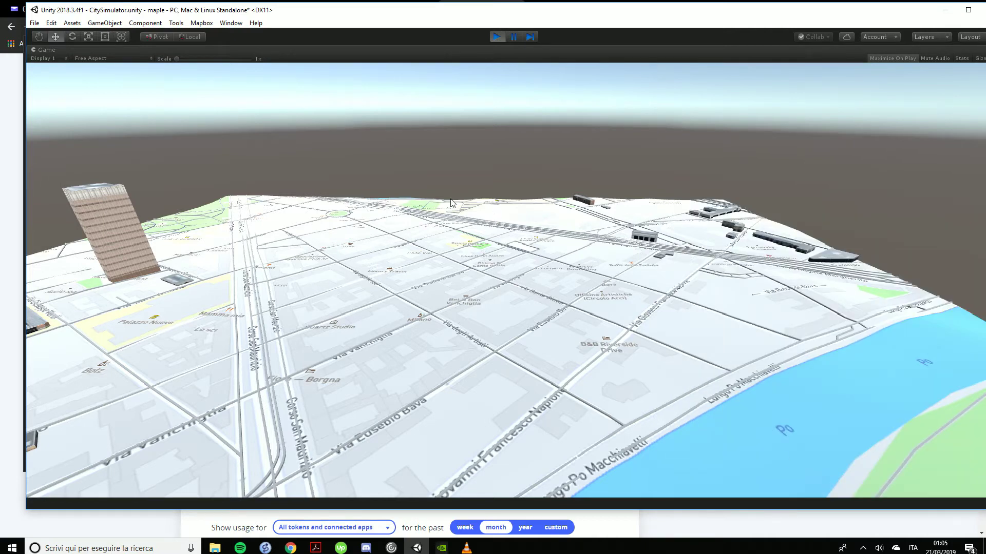
pyautogui.click(514, 37)
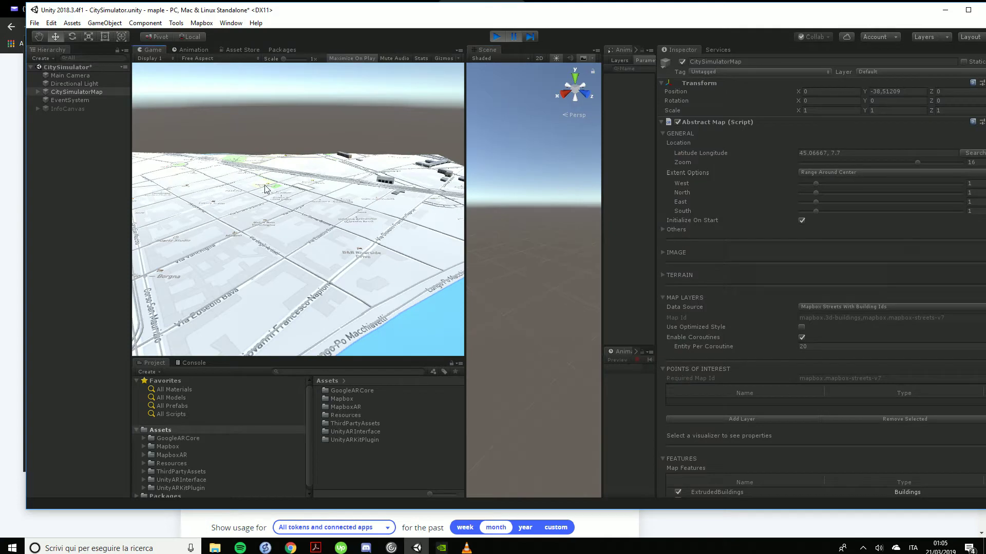
pyautogui.press('f')
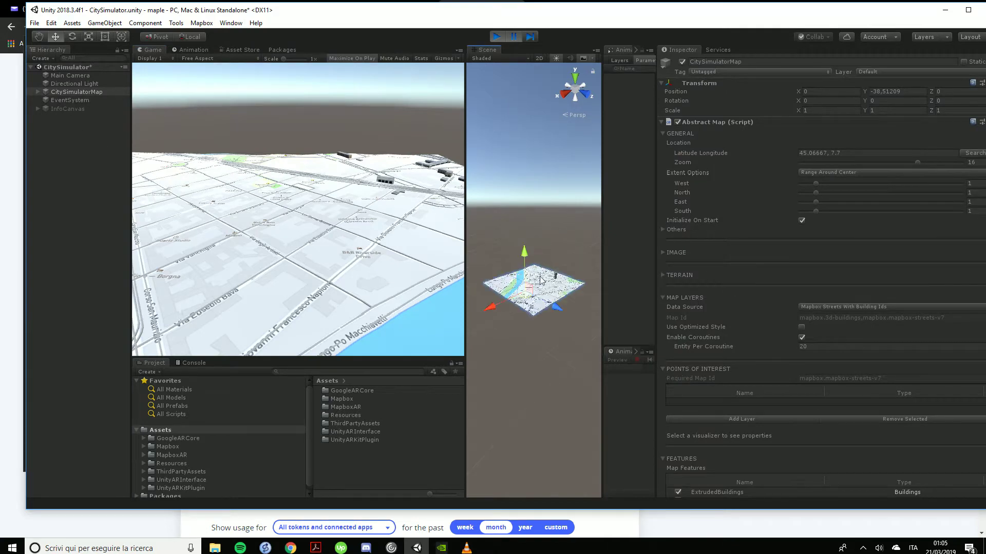
pyautogui.scroll(5, 540, 235)
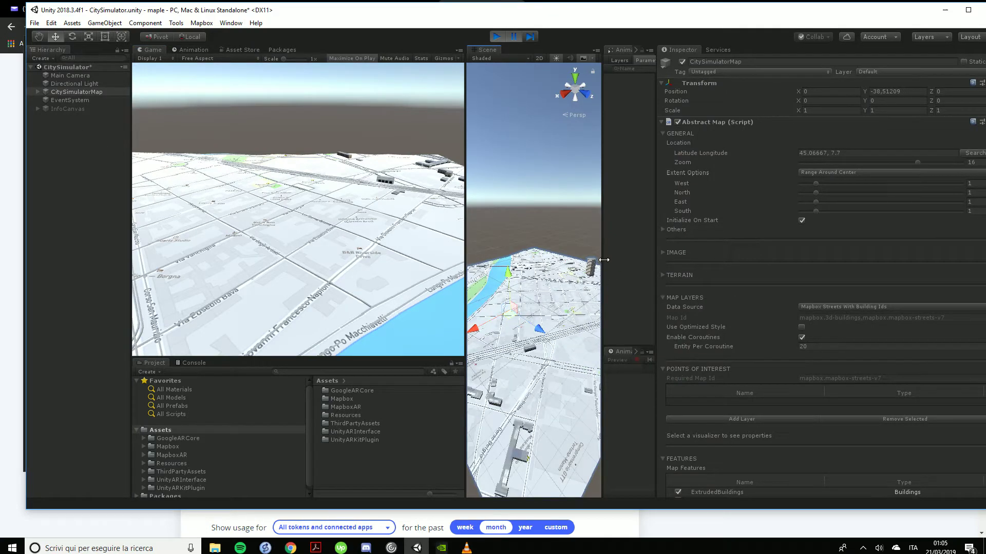
pyautogui.click(662, 253)
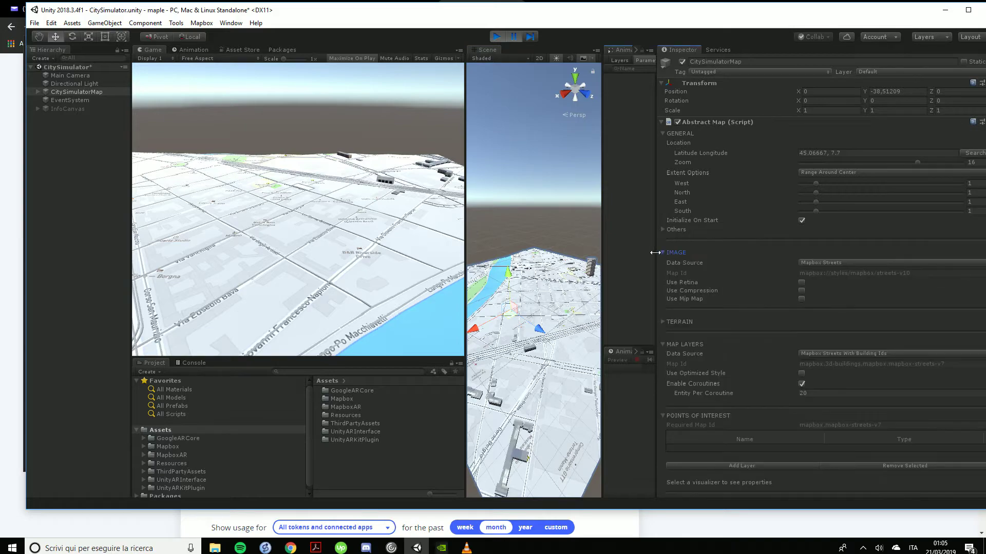
pyautogui.moveTo(465, 257); pyautogui.dragTo(250, 267)
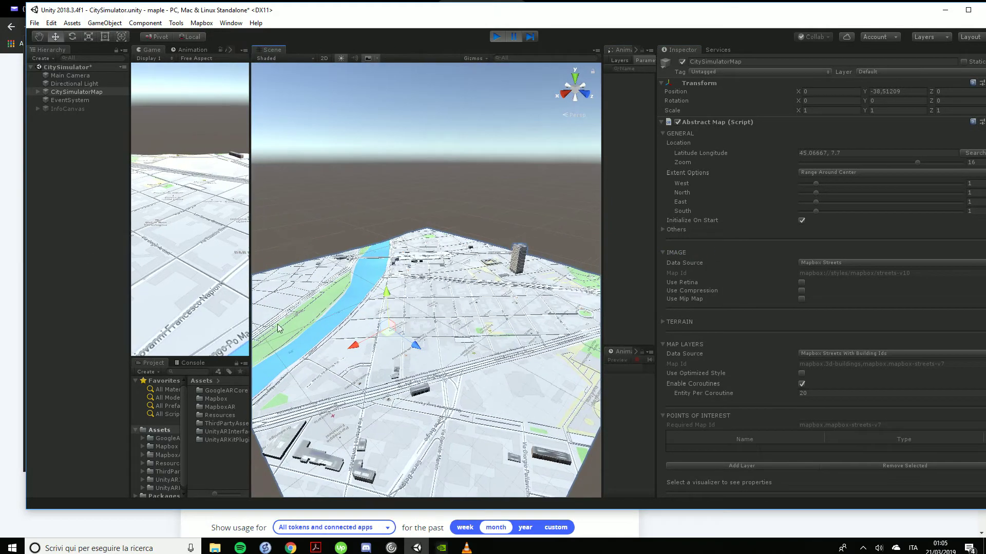
pyautogui.moveTo(411, 380); pyautogui.dragTo(417, 297, button='middle')
pyautogui.scroll(3, 418, 302)
pyautogui.moveTo(423, 343)
pyautogui.mouseDown(button='right')
pyautogui.moveTo(443, 376)
pyautogui.moveTo(389, 358)
pyautogui.mouseUp(button='right')
pyautogui.moveTo(389, 358); pyautogui.dragTo(417, 338, button='middle')
pyautogui.moveTo(418, 338)
pyautogui.mouseDown(button='right')
pyautogui.moveTo(470, 323)
pyautogui.moveTo(422, 354)
pyautogui.mouseUp(button='right')
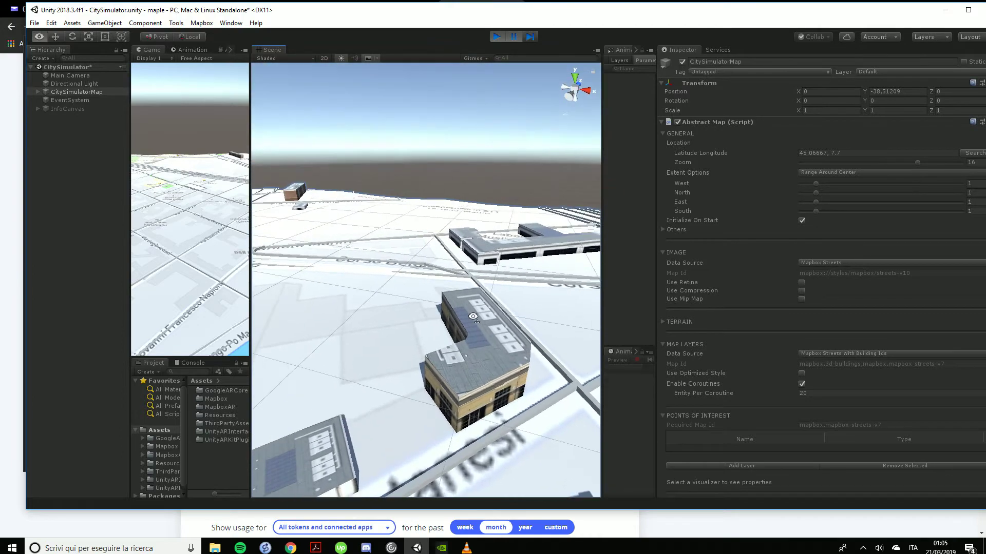
pyautogui.moveTo(423, 354)
pyautogui.mouseDown(button='middle')
pyautogui.moveTo(434, 366)
pyautogui.moveTo(410, 349)
pyautogui.mouseUp(button='middle')
pyautogui.scroll(-3, 405, 343)
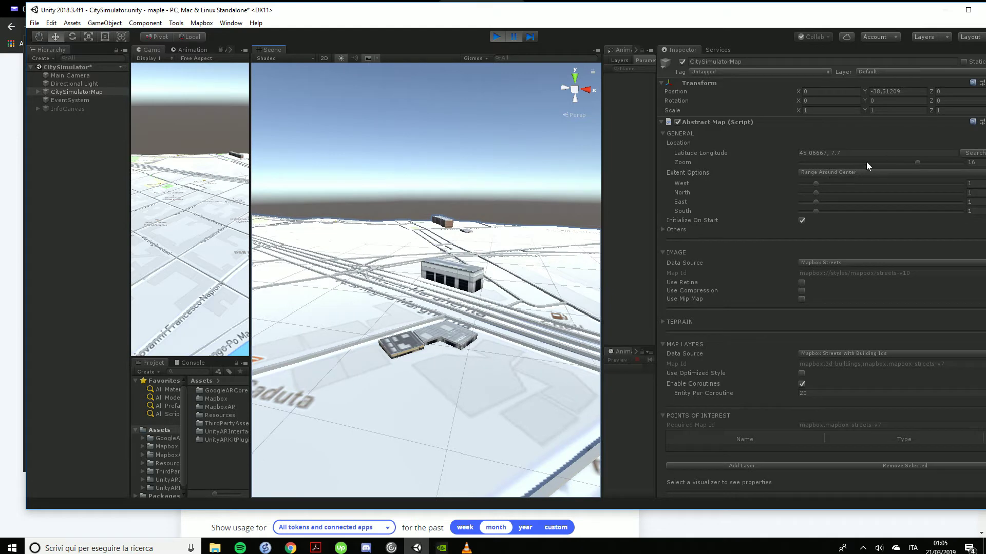
pyautogui.click(819, 185)
# - Switch the map's Extent Options from Range Around Transform to Camera Bounds, then select Main Camera
pyautogui.click(827, 173)
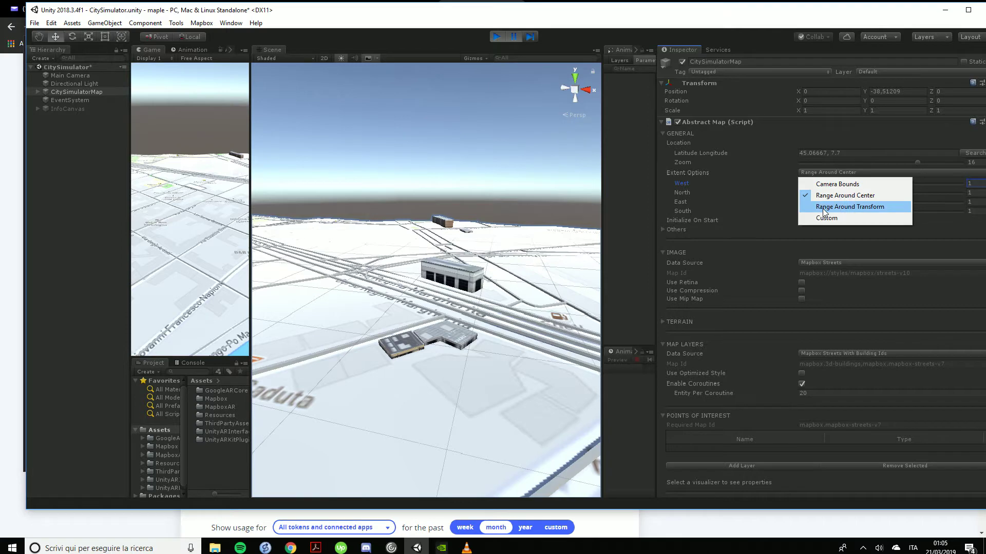
pyautogui.click(824, 207)
pyautogui.click(804, 194)
pyautogui.click(824, 172)
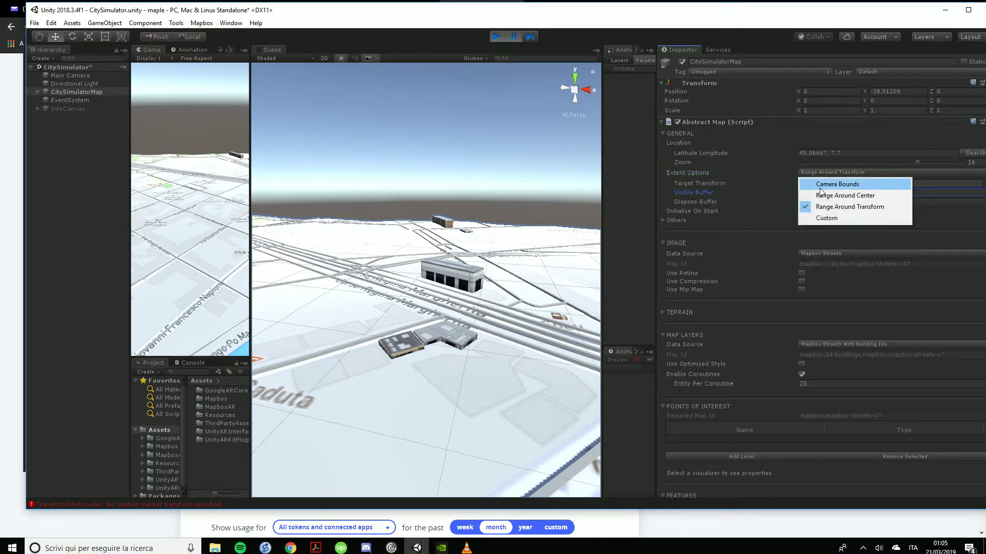
pyautogui.click(822, 183)
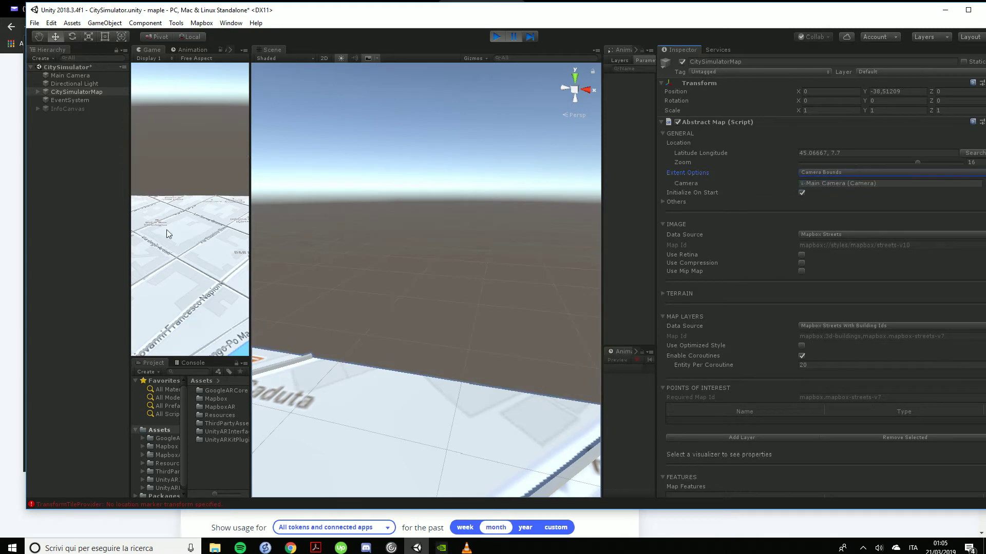
pyautogui.click(70, 76)
pyautogui.scroll(-3, 362, 257)
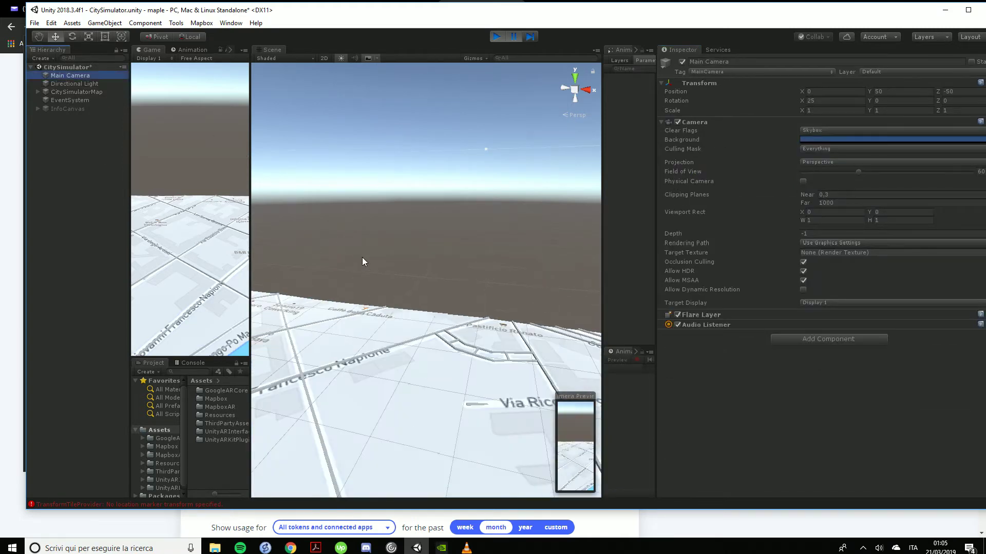
# - Raise the Main Camera to Y 125.64 above Turin and drag the map's Zoom down to 9.9
pyautogui.scroll(-5, 362, 257)
pyautogui.moveTo(356, 258)
pyautogui.keyDown('alt'); pyautogui.mouseDown()
pyautogui.moveTo(501, 420)
pyautogui.moveTo(429, 341)
pyautogui.mouseUp(); pyautogui.keyUp('alt')
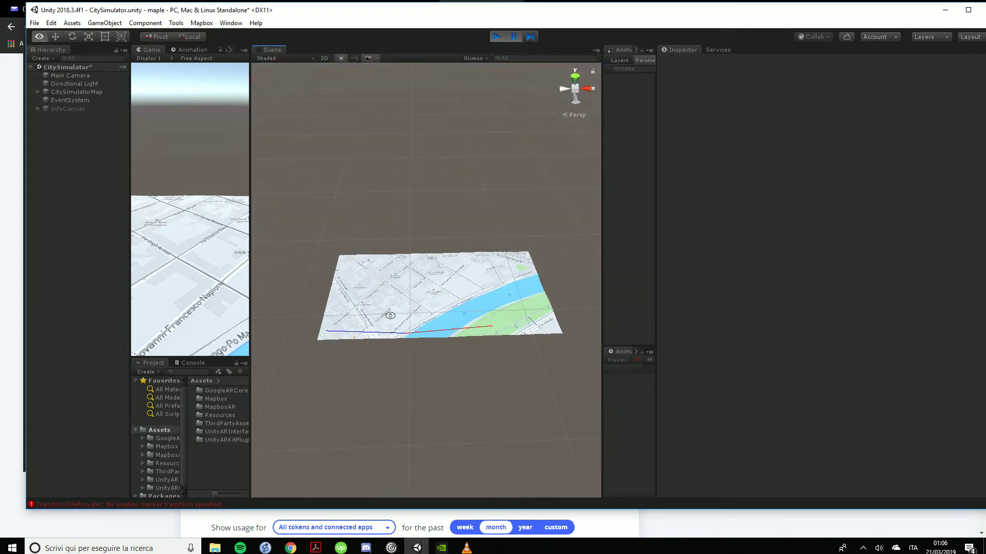
pyautogui.moveTo(602, 230); pyautogui.dragTo(797, 229)
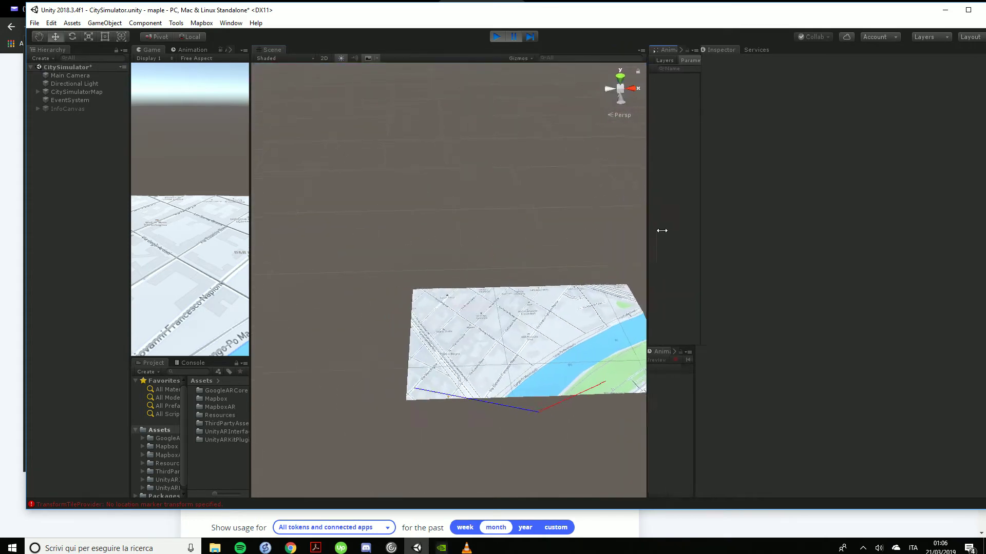
pyautogui.click(63, 76)
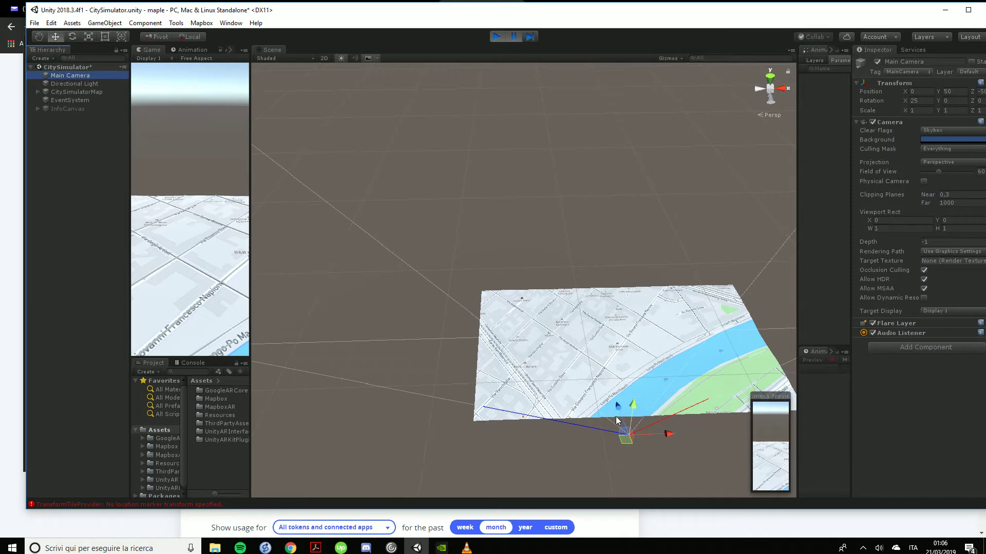
pyautogui.moveTo(633, 404); pyautogui.dragTo(627, 321)
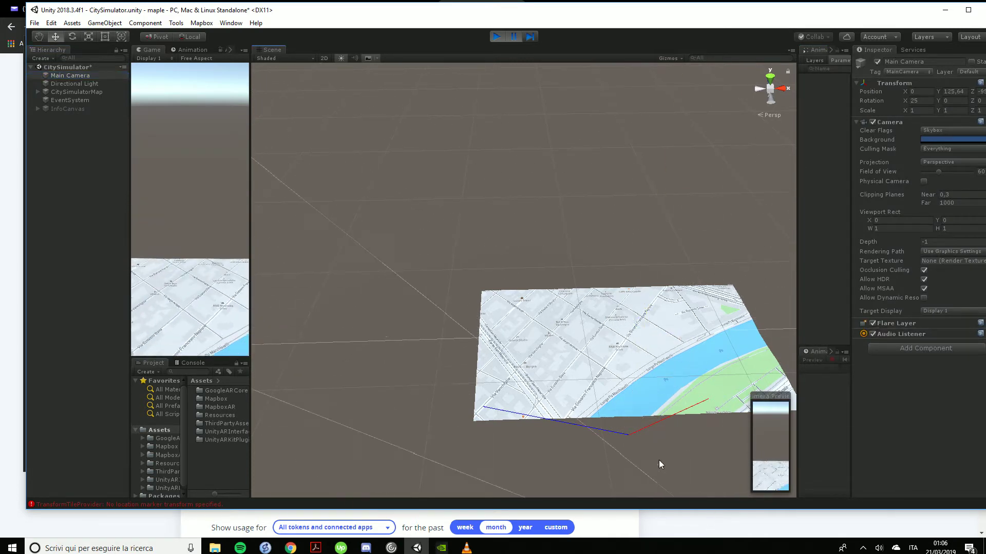
pyautogui.moveTo(628, 321); pyautogui.dragTo(658, 460)
pyautogui.click(72, 92)
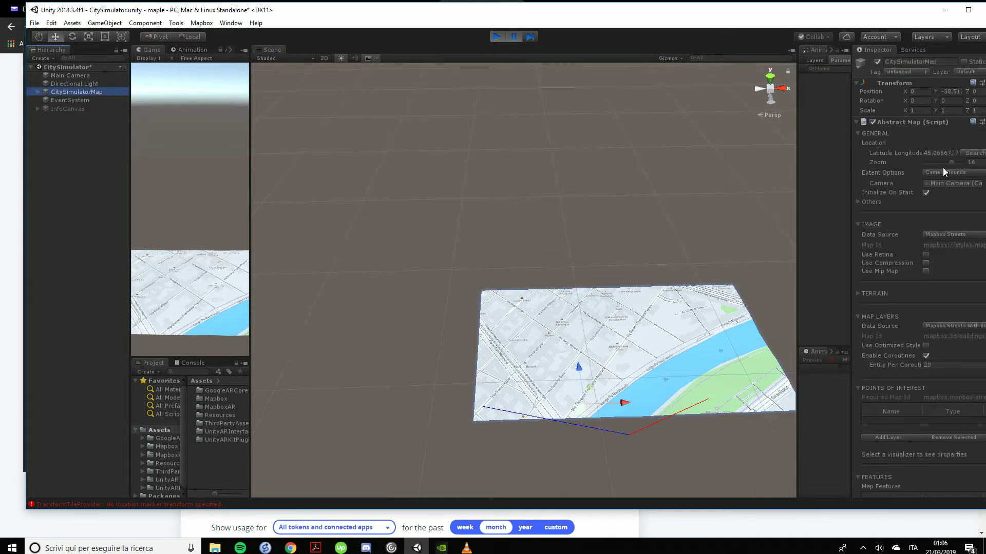
pyautogui.moveTo(951, 163); pyautogui.dragTo(942, 163)
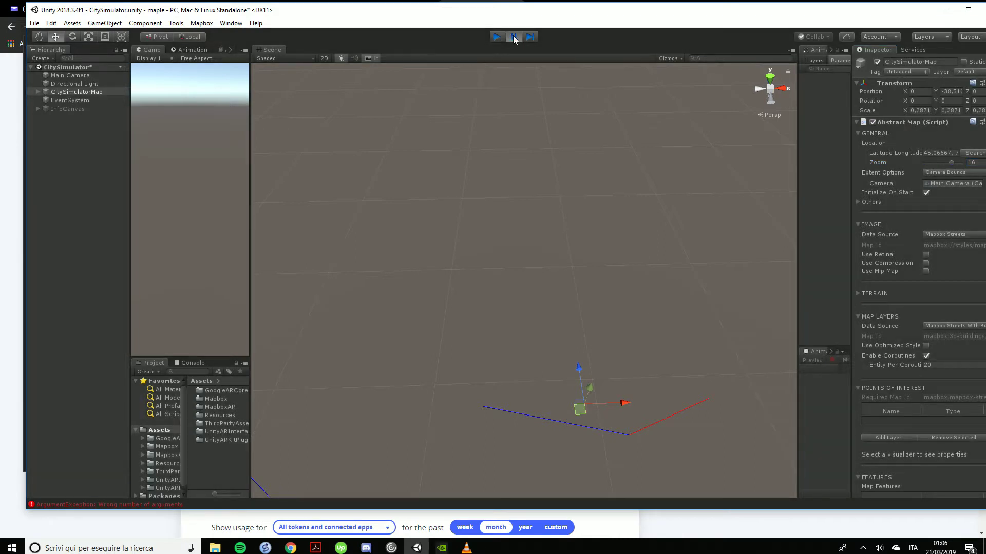
# - Exit Play mode and shift the editor window slightly down-left
pyautogui.click(498, 36)
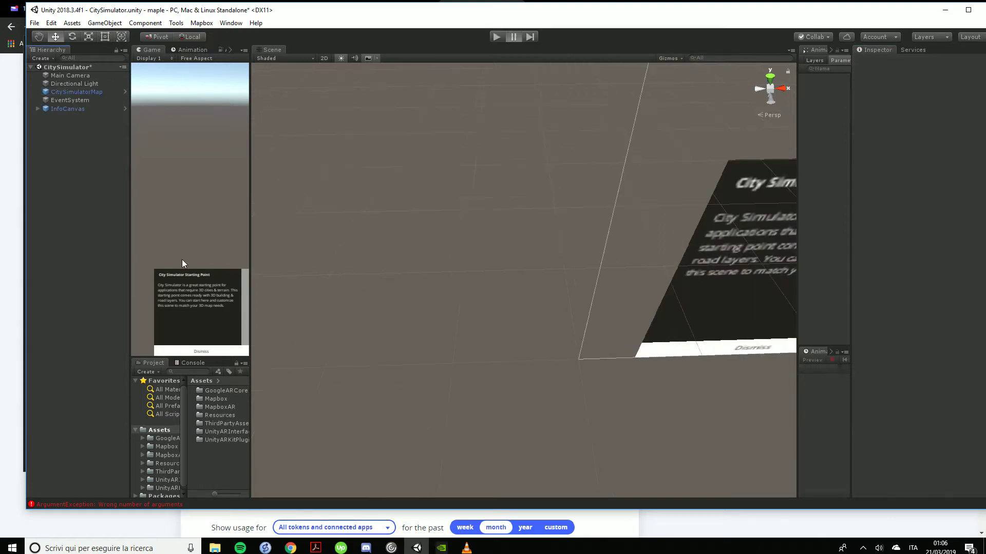
pyautogui.moveTo(335, 14); pyautogui.dragTo(317, 21)
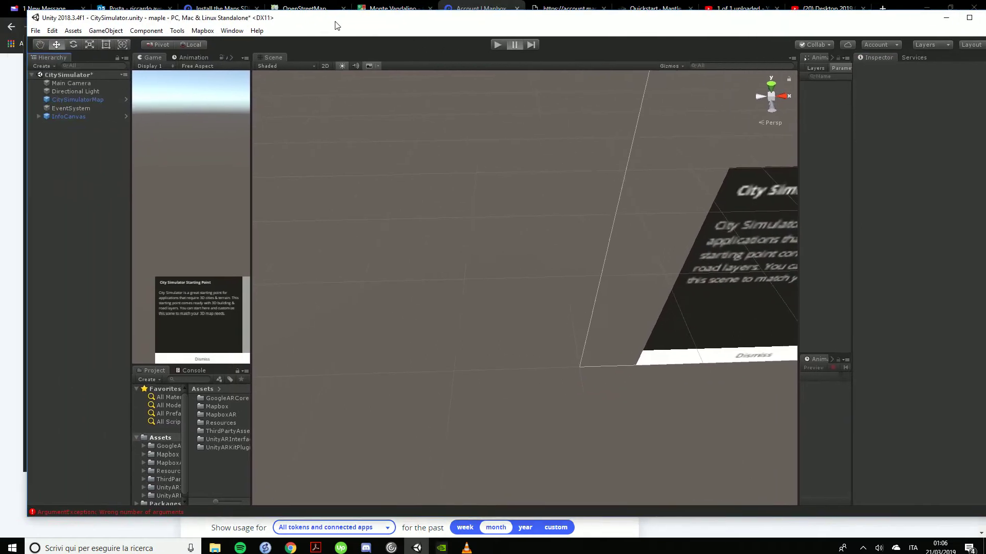
# - Maximize the editor, expand the map's Terrain settings keeping Terrain With Elevation, and drag Zoom from 16 to 4.8
pyautogui.click(100, 103)
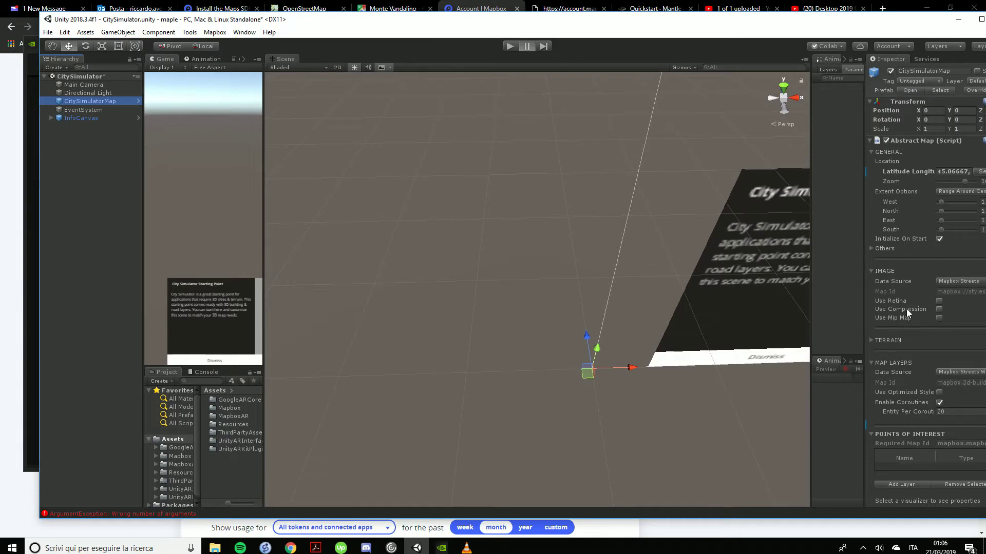
pyautogui.click(874, 339)
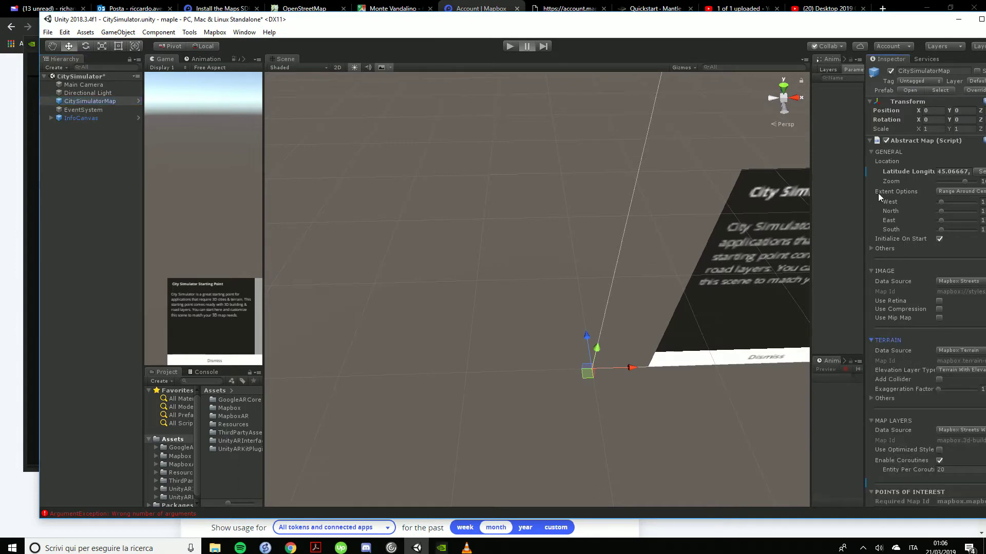
pyautogui.doubleClick(877, 19)
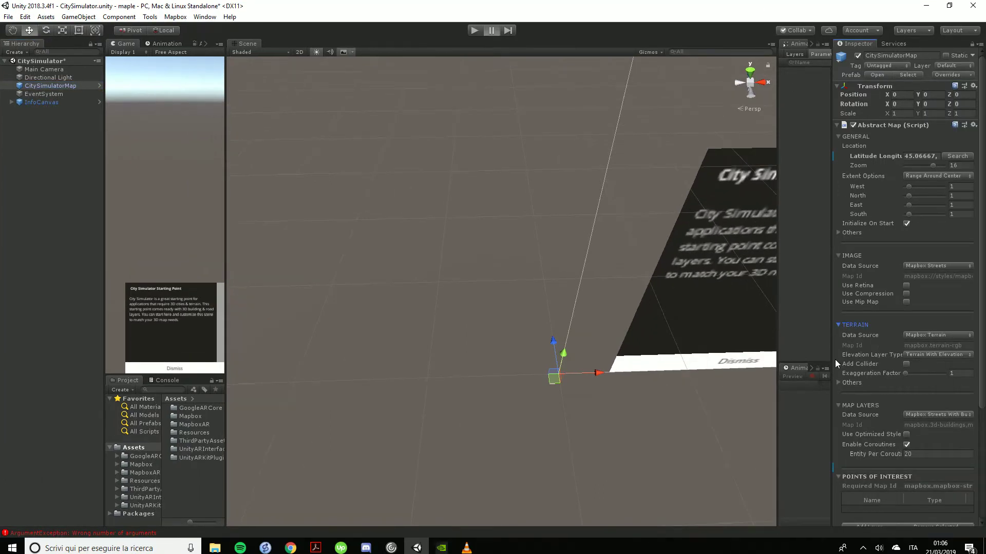
pyautogui.moveTo(833, 362); pyautogui.dragTo(742, 363)
pyautogui.click(888, 355)
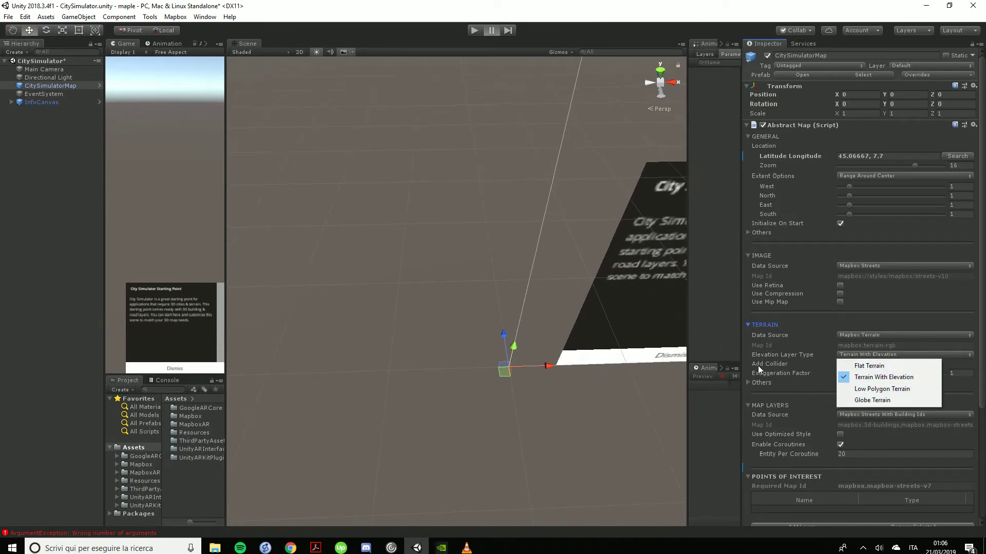
pyautogui.click(737, 350)
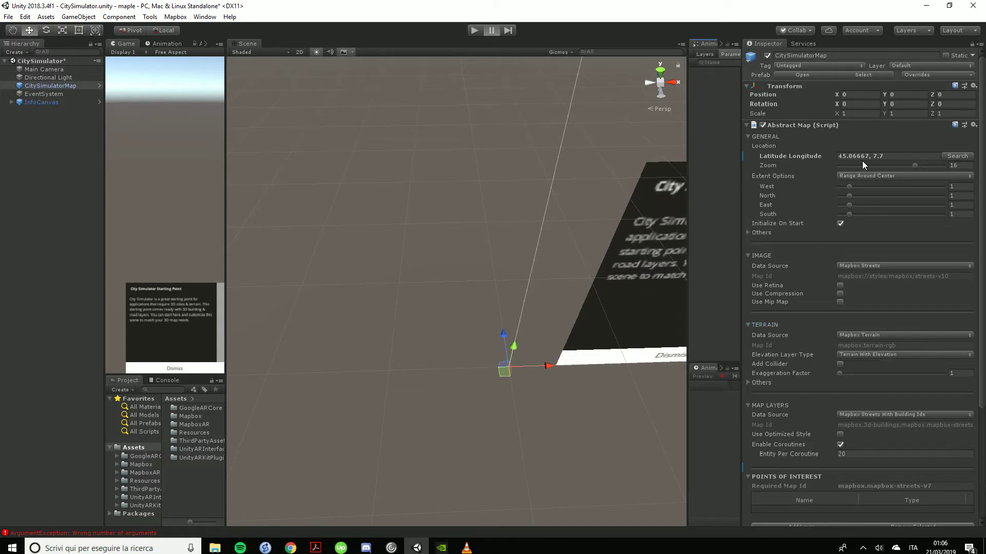
pyautogui.moveTo(916, 165); pyautogui.dragTo(861, 165)
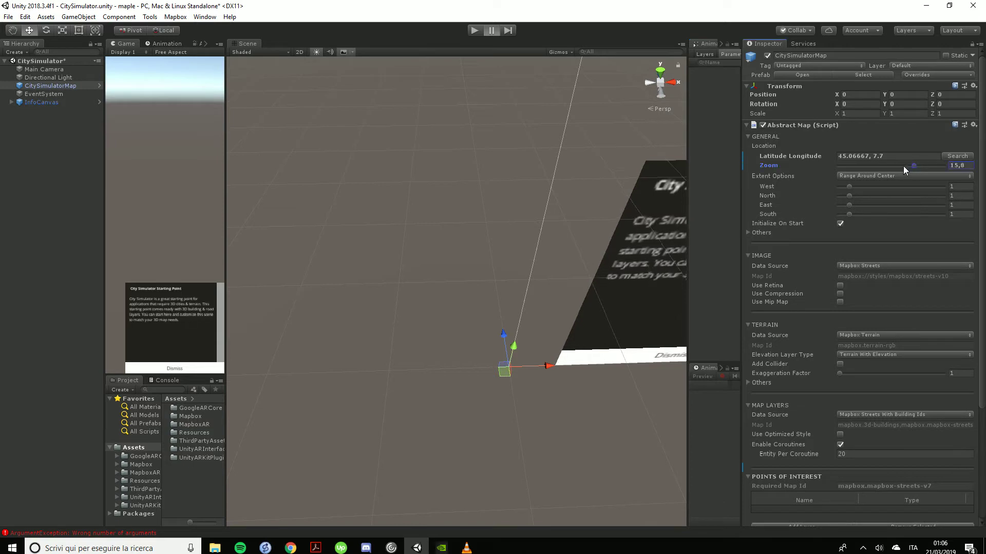
# - Test-run the scene, stop it, and raise the map zoom from 4.8 to 11.4
pyautogui.click(476, 30)
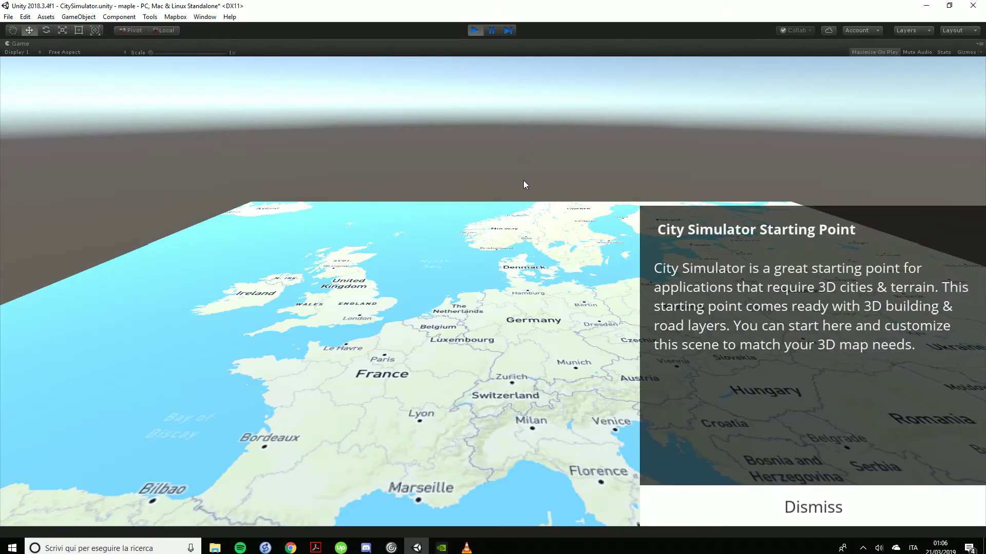
pyautogui.click(475, 29)
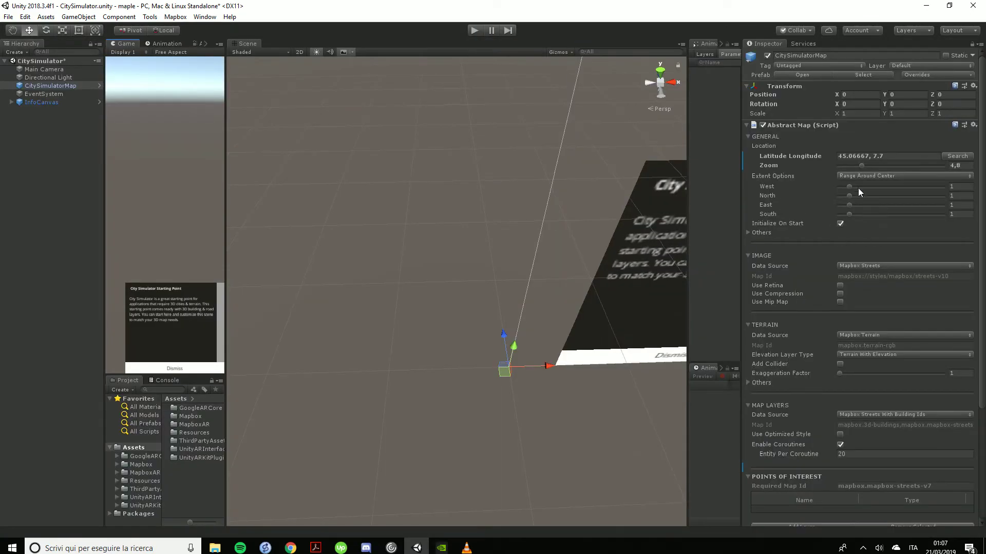
pyautogui.moveTo(861, 165); pyautogui.dragTo(894, 165)
# - Run the scene again to show Turin and restore the full editor layout
pyautogui.click(475, 30)
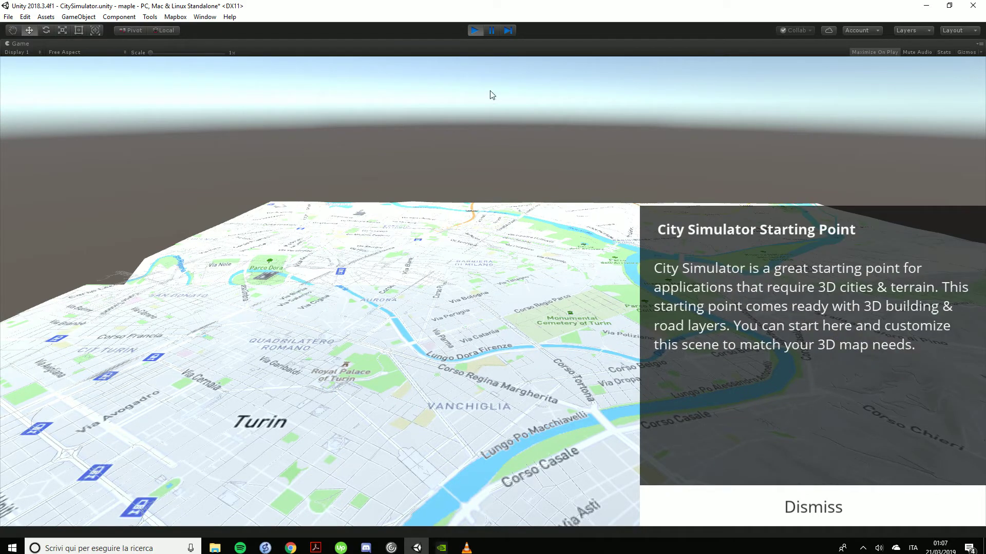
pyautogui.click(979, 46)
pyautogui.click(858, 82)
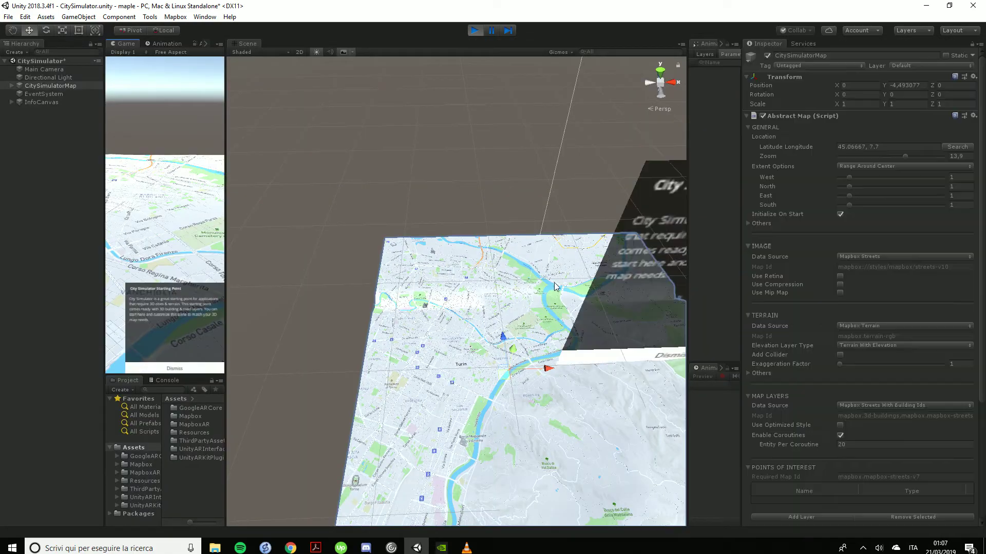
# - Frame and orbit the Turin map in the Scene view, then raise the map zoom to about 17
pyautogui.press('f')
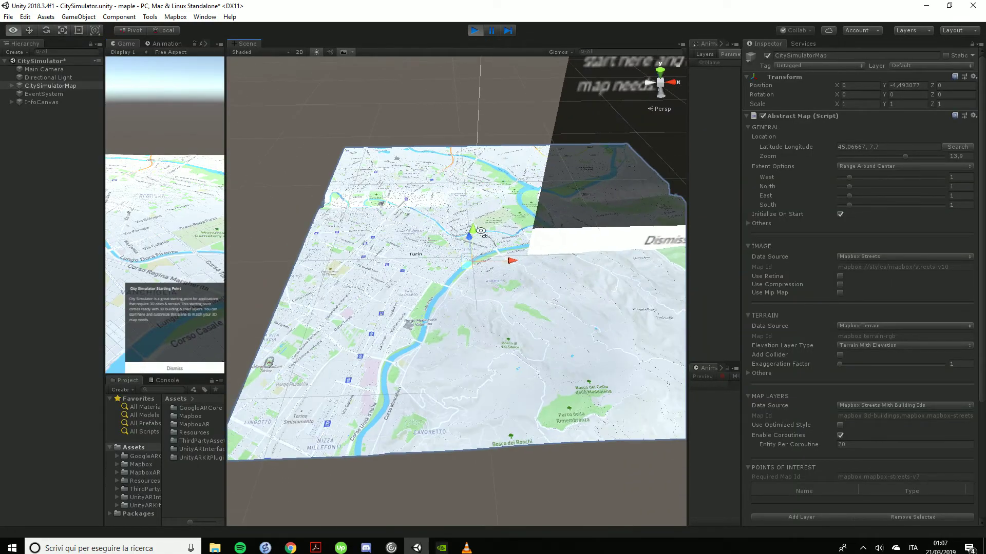
pyautogui.keyDown('alt'); pyautogui.moveTo(481, 231); pyautogui.dragTo(552, 214); pyautogui.keyUp('alt')
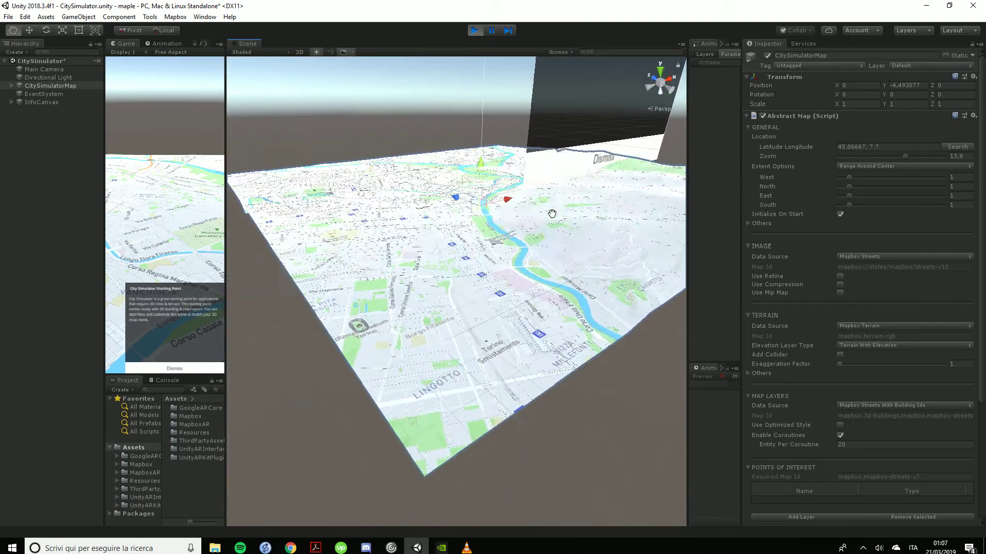
pyautogui.scroll(5, 552, 213)
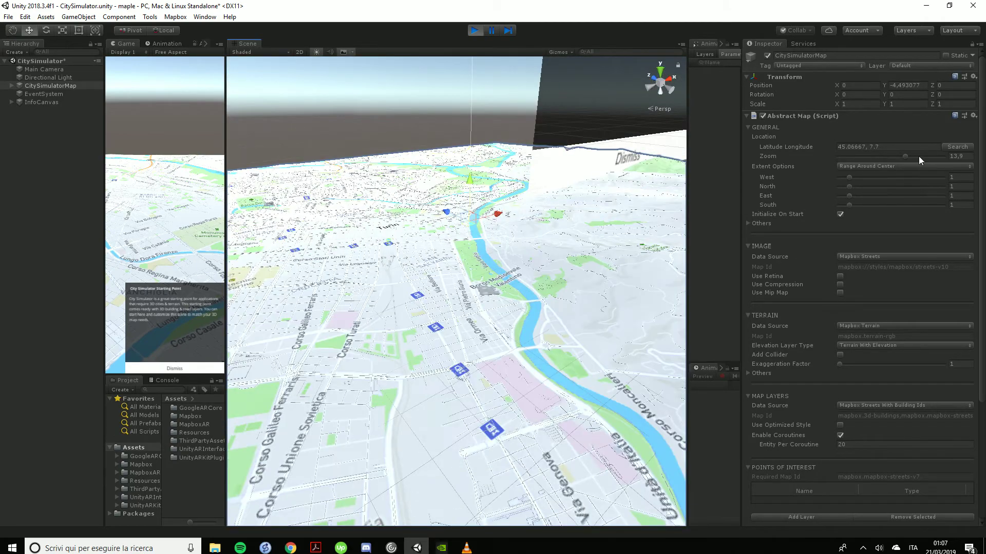
pyautogui.moveTo(914, 156); pyautogui.dragTo(920, 154)
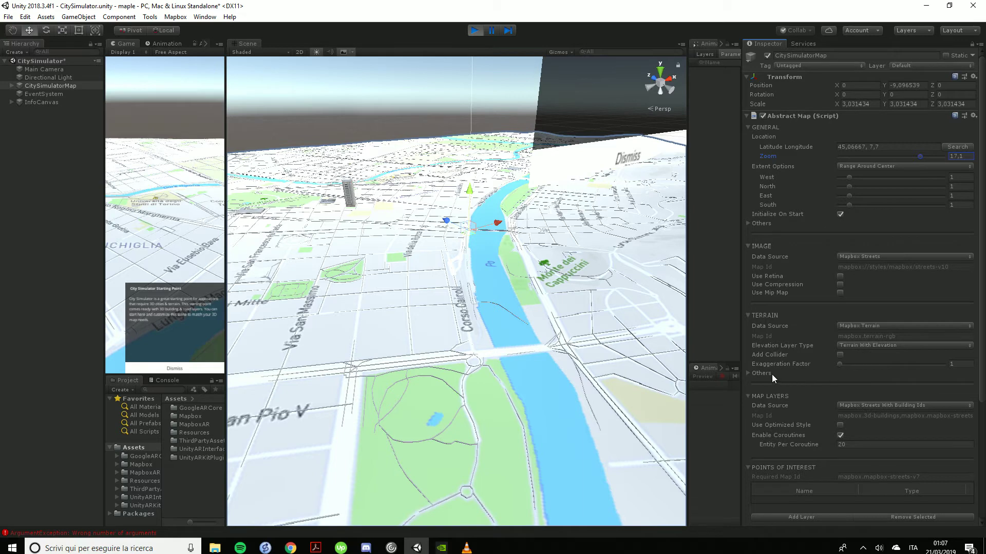
# - Keep the Mapbox Streets With Building Ids data source and lower the view over the green park
pyautogui.click(882, 406)
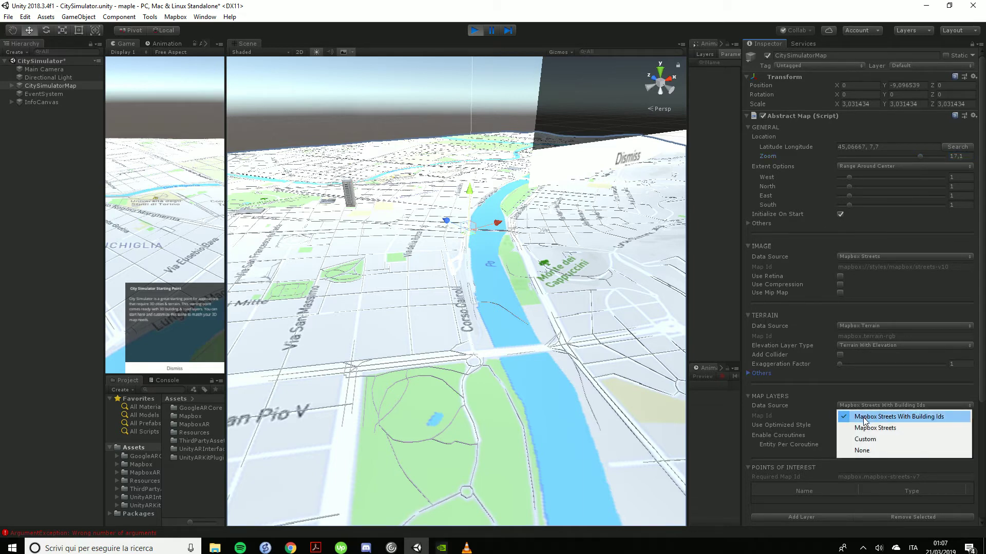
pyautogui.click(749, 425)
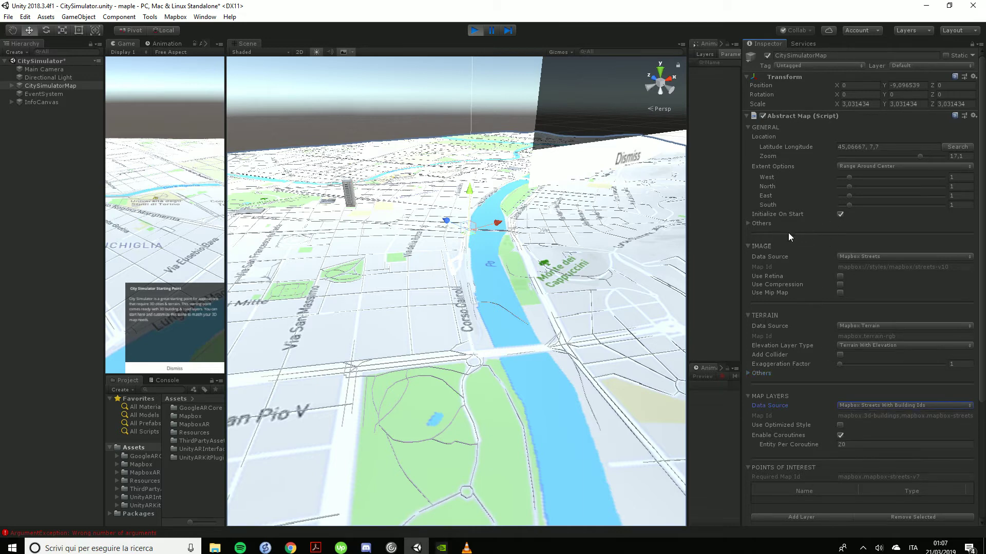
pyautogui.click(747, 225)
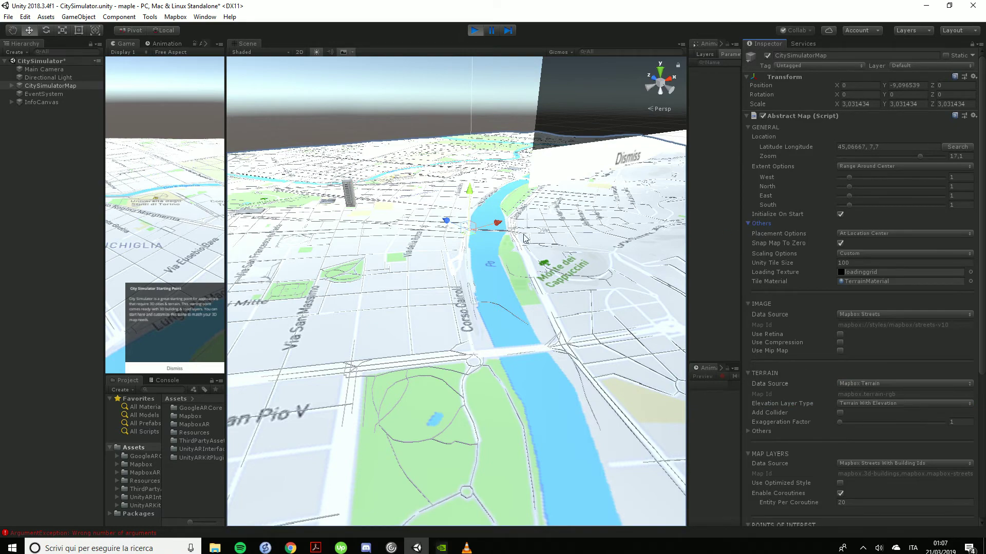
pyautogui.moveTo(388, 241); pyautogui.dragTo(387, 219)
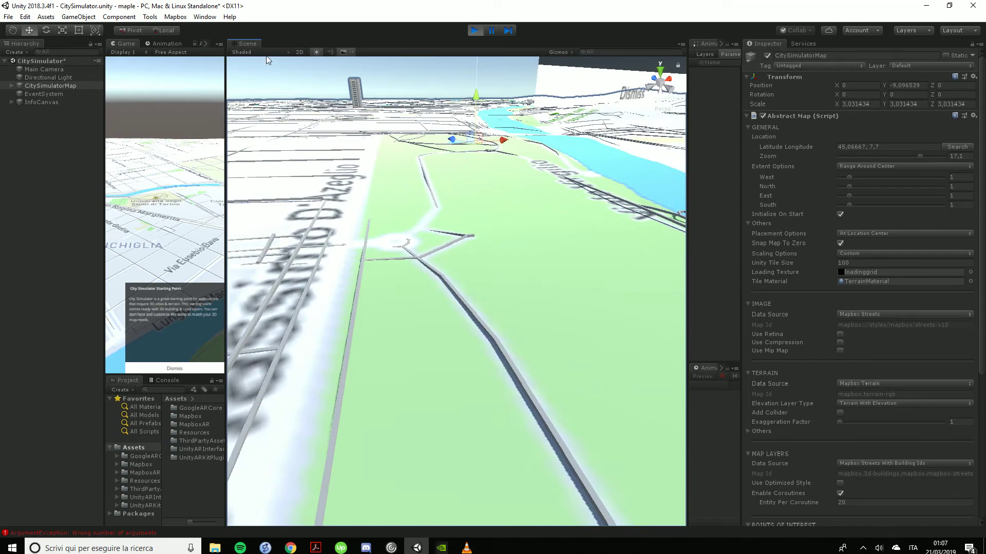
# - Switch the Scene view to Shaded Wireframe and zoom in toward the tower
pyautogui.click(266, 53)
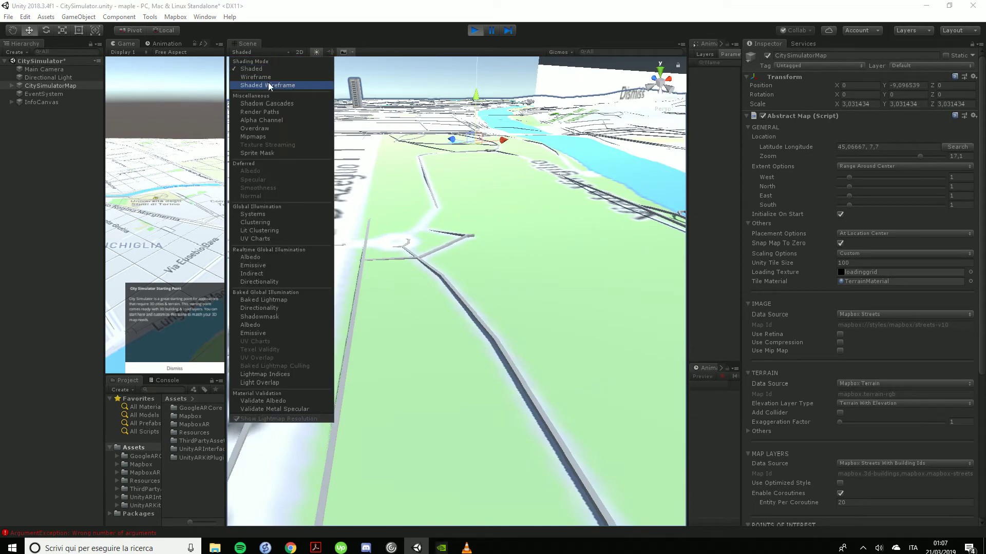
pyautogui.click(267, 84)
pyautogui.scroll(3, 447, 179)
pyautogui.scroll(2, 452, 175)
pyautogui.scroll(2, 459, 170)
pyautogui.scroll(3, 463, 146)
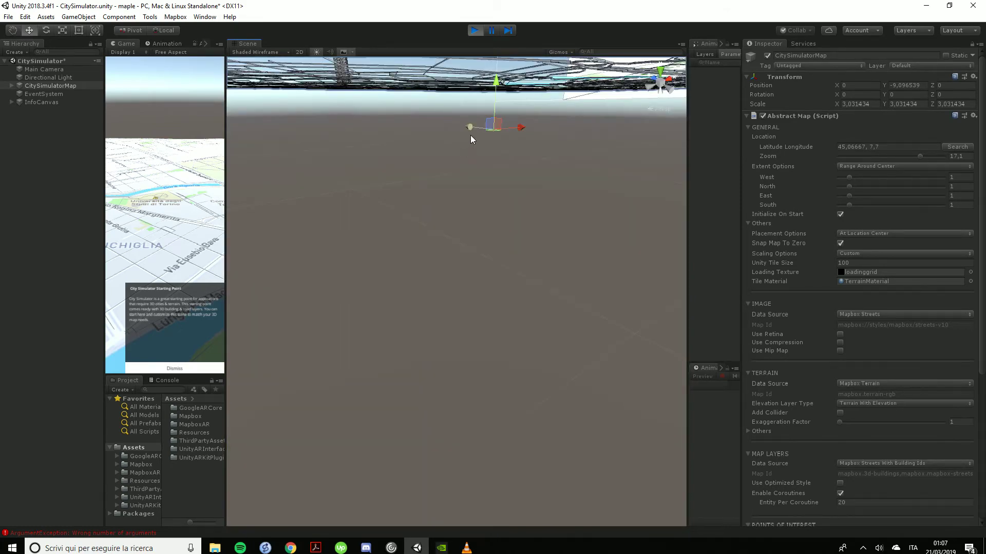
pyautogui.scroll(-3, 467, 149)
pyautogui.scroll(-2, 475, 162)
pyautogui.scroll(-2, 483, 172)
pyautogui.scroll(3, 483, 175)
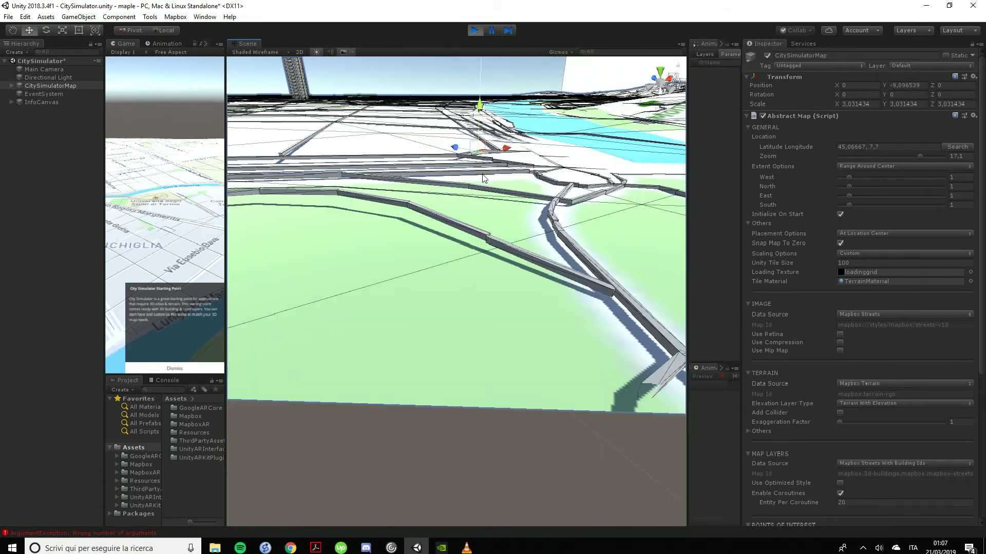
pyautogui.moveTo(503, 191); pyautogui.dragTo(498, 202, button='right')
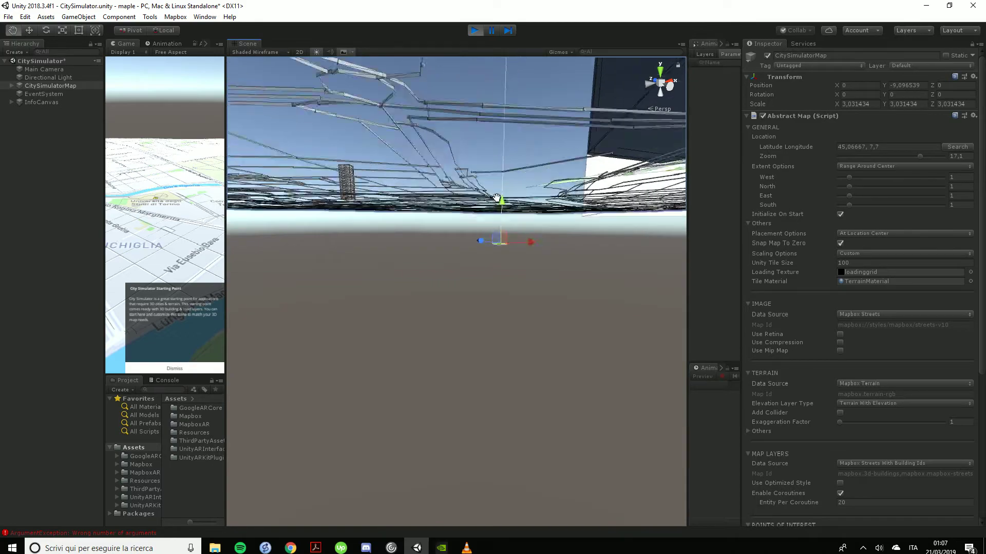
# - Zoom in and out around the tall building and roads, then tilt down over the map
pyautogui.scroll(2, 499, 203)
pyautogui.scroll(2, 502, 203)
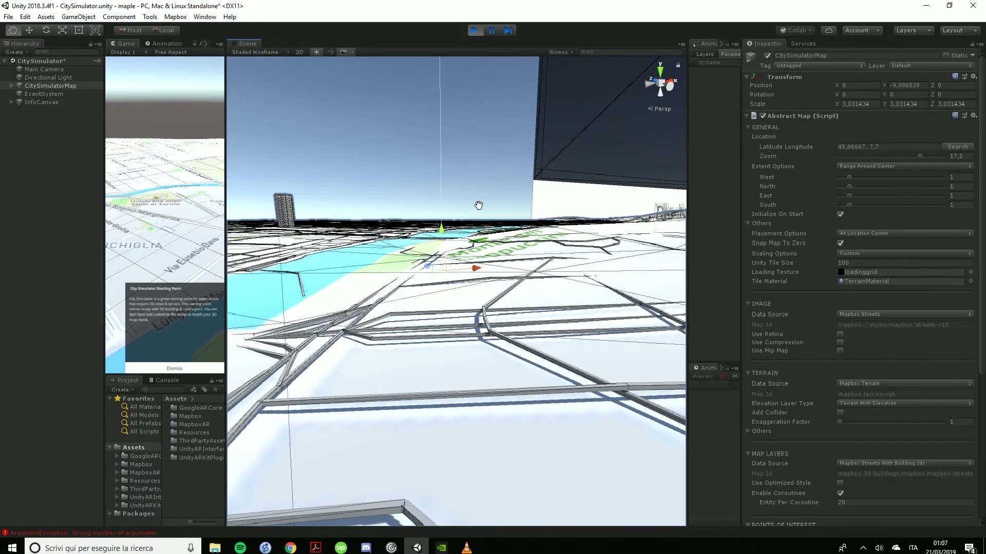
pyautogui.scroll(2, 503, 204)
pyautogui.scroll(-2, 517, 203)
pyautogui.scroll(-2, 530, 203)
pyautogui.scroll(-2, 539, 203)
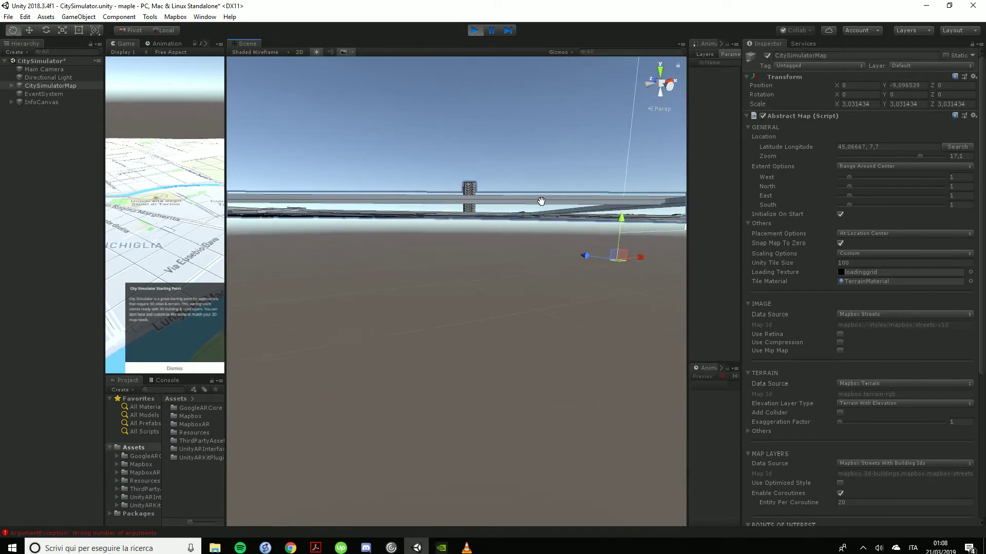
pyautogui.scroll(2, 545, 203)
pyautogui.scroll(2, 487, 204)
pyautogui.scroll(2, 444, 188)
pyautogui.scroll(2, 469, 284)
pyautogui.scroll(3, 448, 287)
pyautogui.scroll(3, 449, 286)
pyautogui.scroll(2, 452, 285)
pyautogui.scroll(2, 441, 323)
pyautogui.scroll(-3, 462, 298)
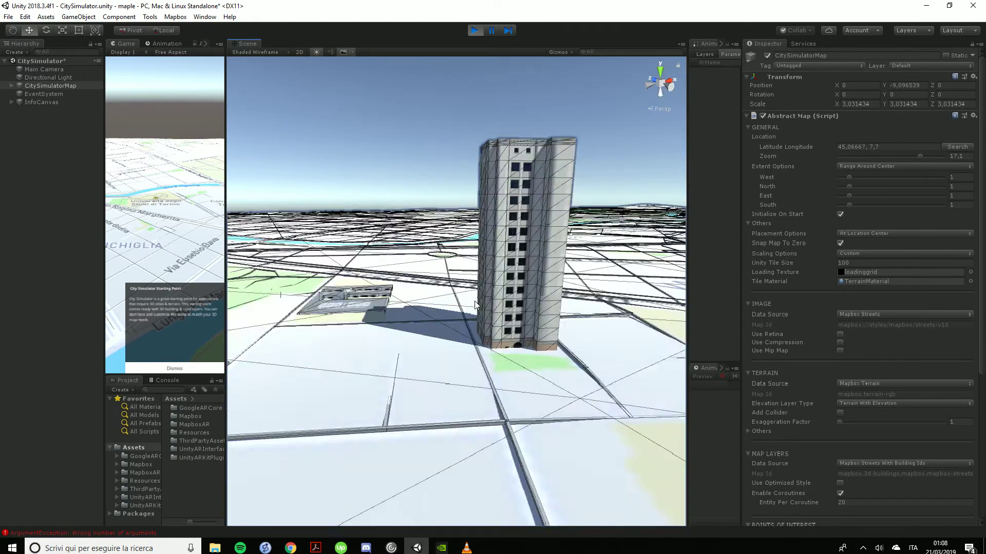
pyautogui.scroll(-2, 513, 267)
pyautogui.keyDown('alt'); pyautogui.moveTo(532, 254); pyautogui.dragTo(499, 193); pyautogui.keyUp('alt')
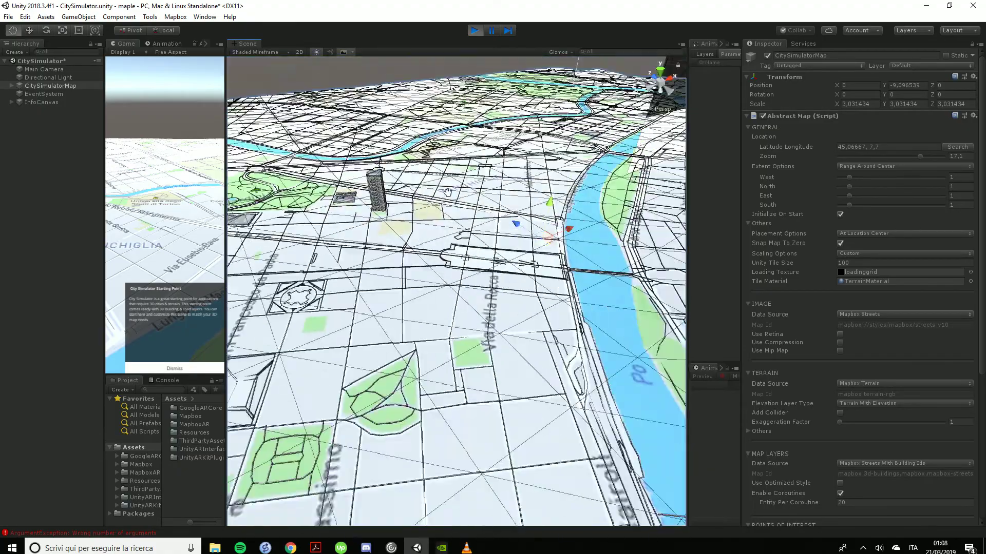
# - Zoom in and out and bring the view back above the wireframe Turin map
pyautogui.scroll(3, 499, 193)
pyautogui.scroll(2, 499, 193)
pyautogui.scroll(3, 390, 213)
pyautogui.scroll(-4, 389, 214)
pyautogui.moveTo(524, 221)
pyautogui.mouseDown(button='middle')
pyautogui.moveTo(530, 227)
pyautogui.moveTo(457, 159)
pyautogui.mouseUp(button='middle')
pyautogui.scroll(3, 453, 154)
pyautogui.scroll(-3, 453, 154)
pyautogui.scroll(1, 457, 166)
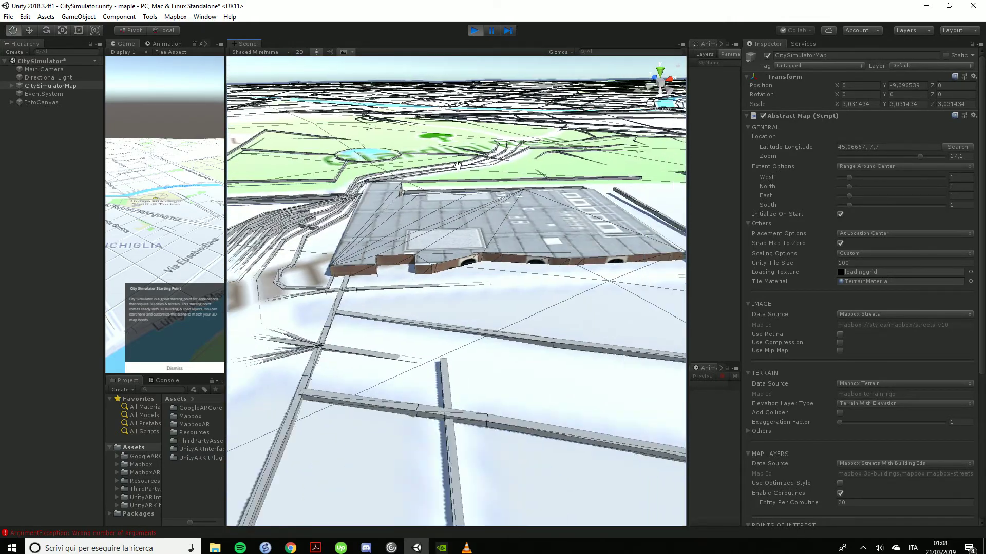
pyautogui.scroll(-3, 458, 166)
pyautogui.scroll(-3, 458, 166)
pyautogui.scroll(-2, 506, 210)
pyautogui.scroll(3, 506, 210)
pyautogui.scroll(3, 506, 210)
pyautogui.scroll(3, 488, 200)
pyautogui.scroll(2, 467, 187)
# - Orbit down over the park, blue area and tower, ending close above Via Valfrè
pyautogui.moveTo(467, 187)
pyautogui.keyDown('alt'); pyautogui.mouseDown()
pyautogui.moveTo(392, 292)
pyautogui.moveTo(466, 298)
pyautogui.moveTo(519, 241)
pyautogui.mouseUp(); pyautogui.keyUp('alt')
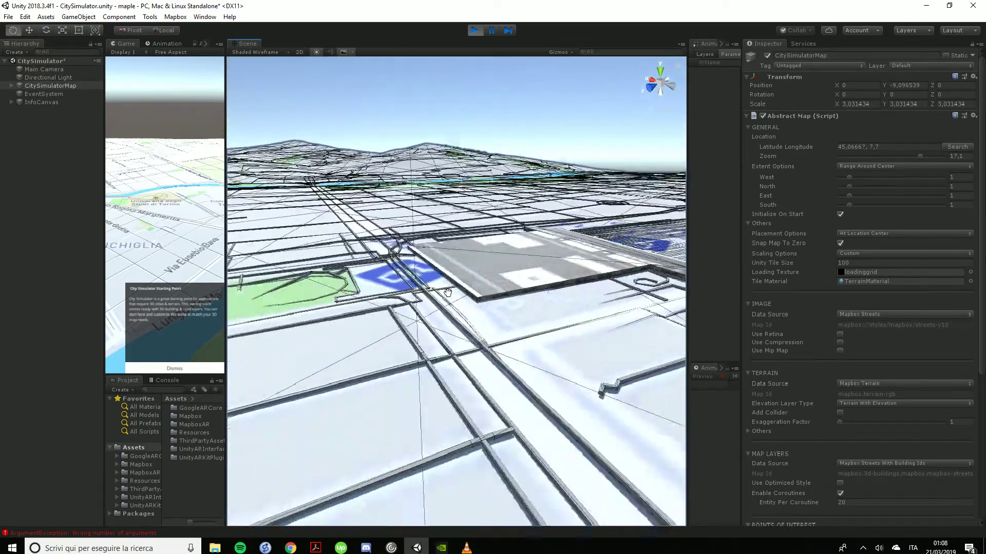
pyautogui.moveTo(519, 241); pyautogui.dragTo(509, 235, button='middle')
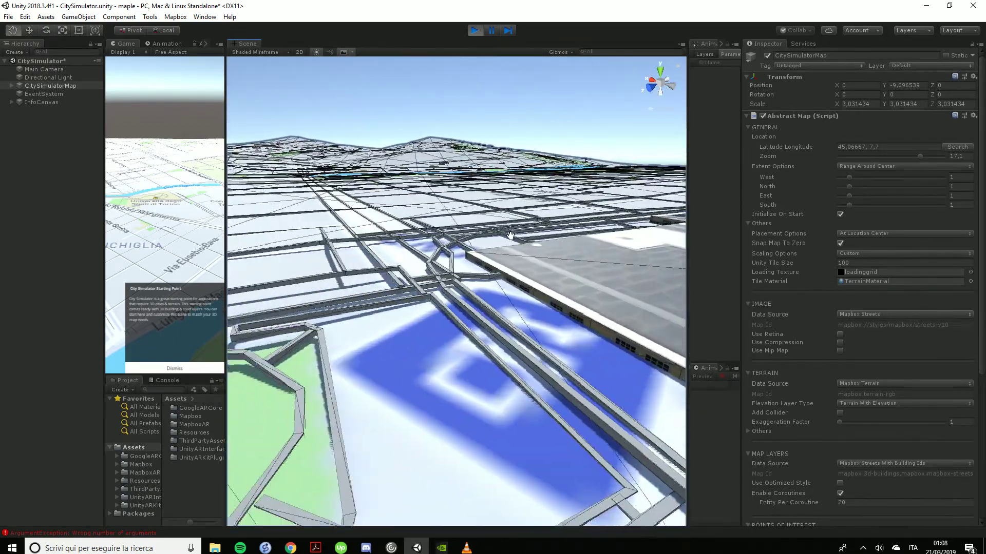
pyautogui.keyDown('alt'); pyautogui.moveTo(460, 266); pyautogui.dragTo(181, 249); pyautogui.keyUp('alt')
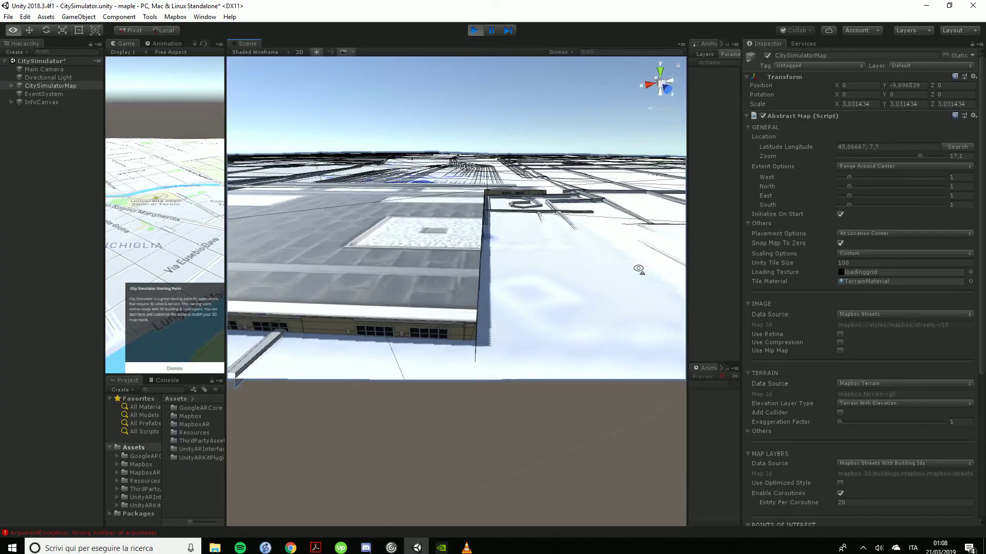
pyautogui.scroll(-10, 330, 152)
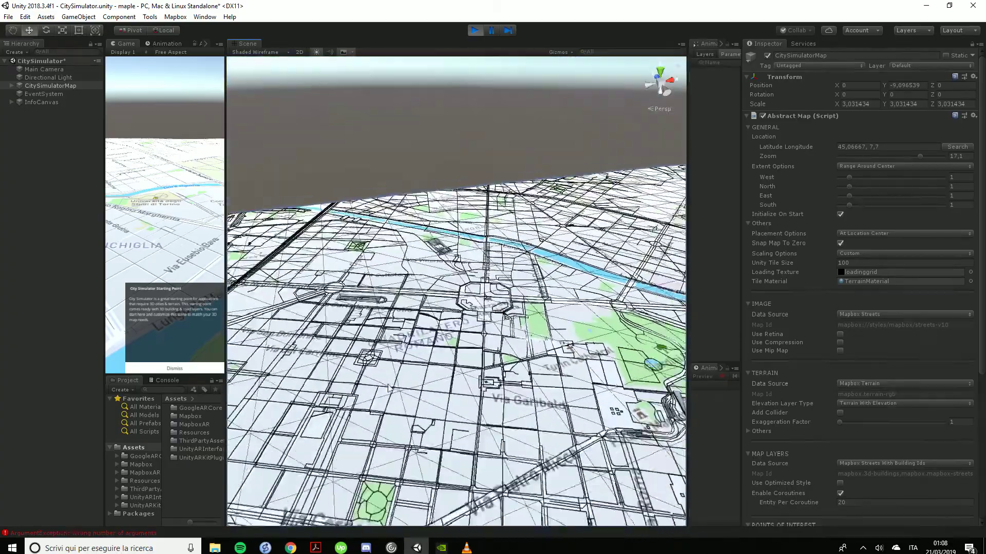
pyautogui.moveTo(441, 411); pyautogui.dragTo(441, 335, button='middle')
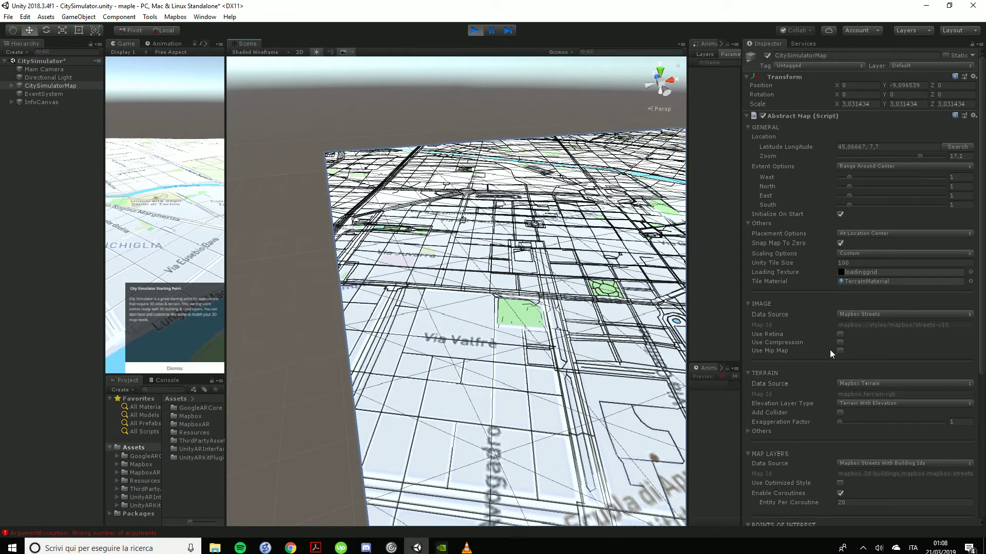
pyautogui.scroll(-3, 884, 359)
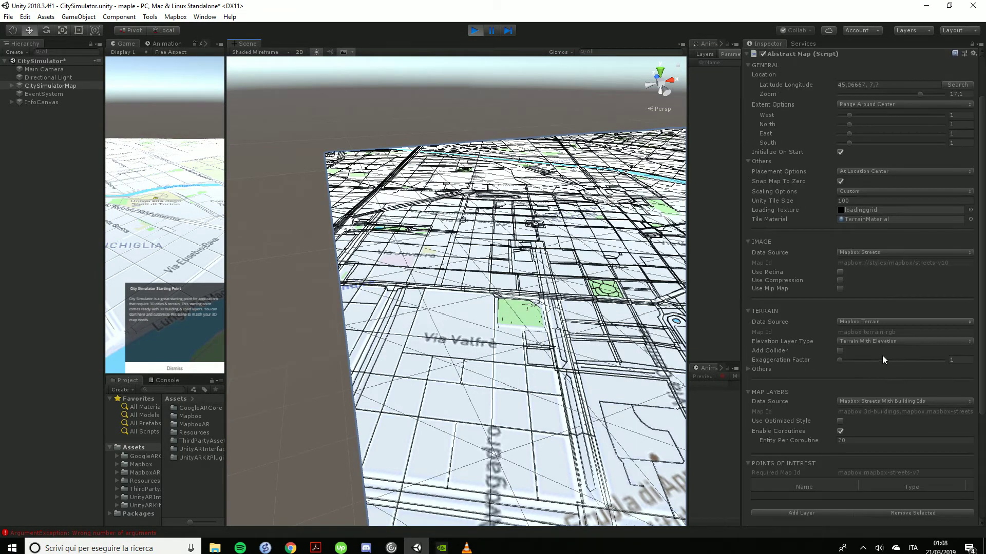
# - Add Landuse, Buildings and Custom feature layers to the Abstract Map's features list
pyautogui.scroll(-8, 799, 367)
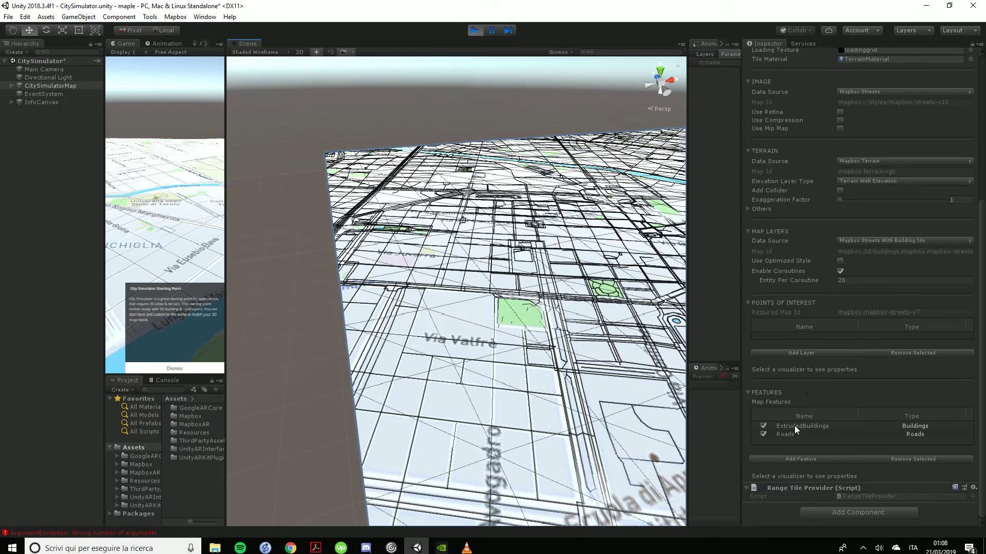
pyautogui.click(816, 464)
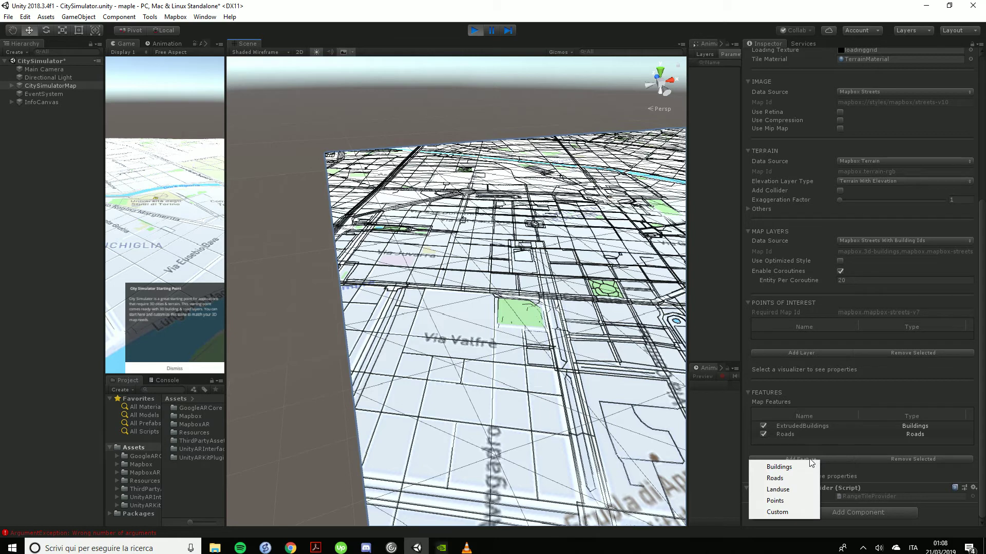
pyautogui.click(779, 490)
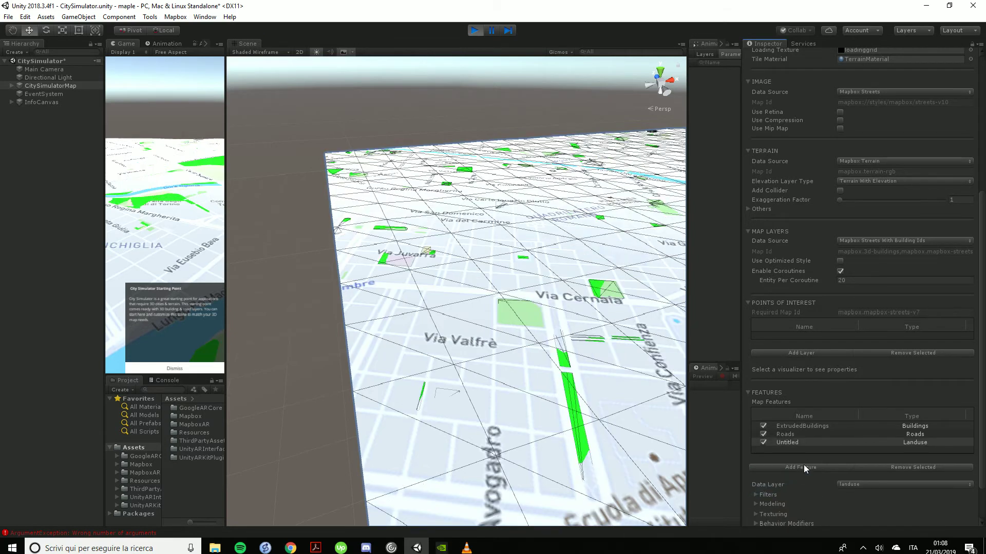
pyautogui.click(816, 467)
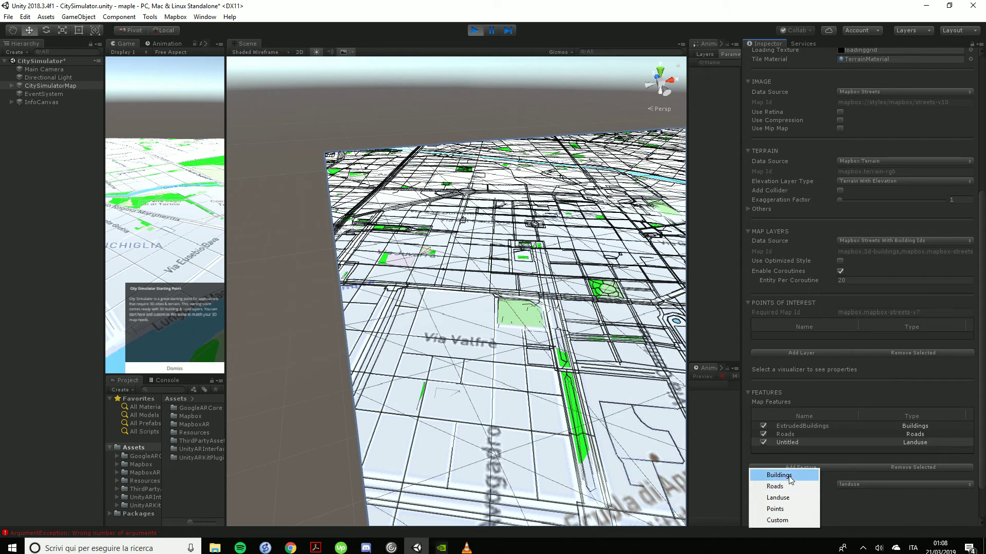
pyautogui.click(790, 477)
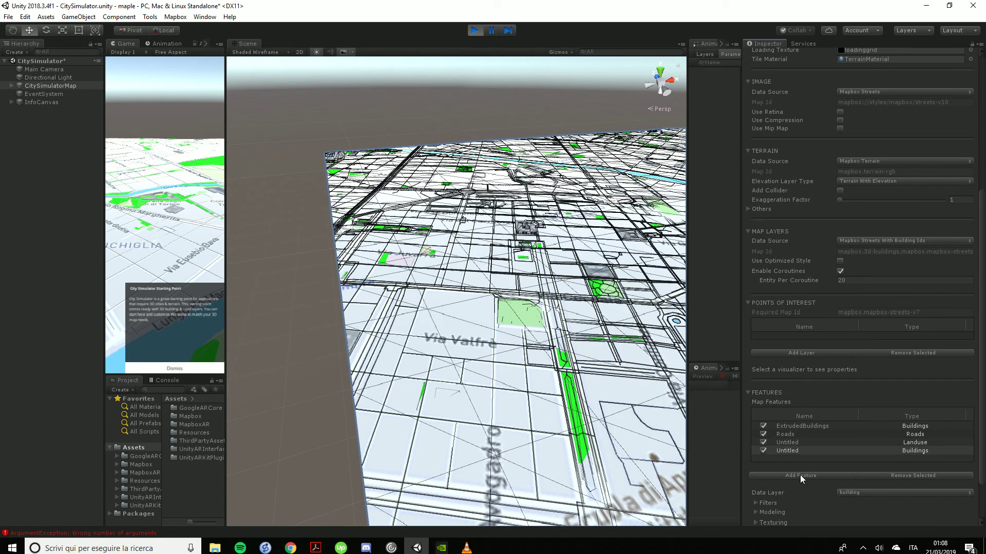
pyautogui.click(800, 476)
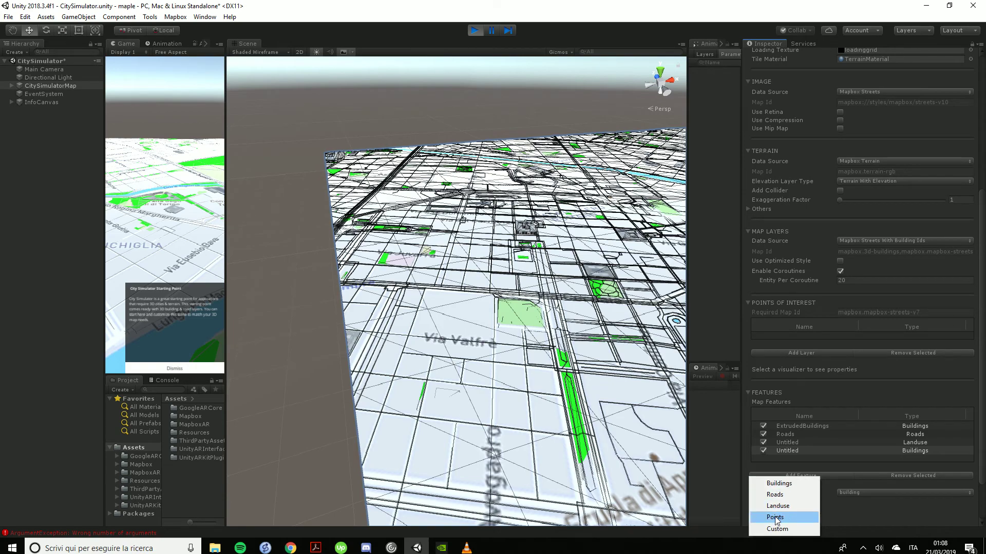
pyautogui.click(778, 530)
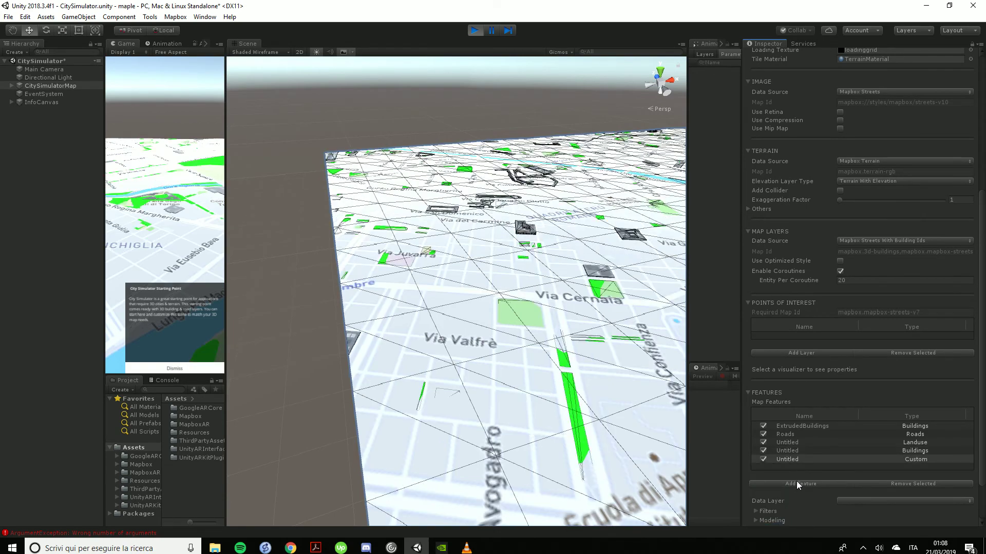
pyautogui.moveTo(621, 201); pyautogui.dragTo(556, 214, button='middle')
# - Zoom and orbit in close over the newly loaded map tiles
pyautogui.scroll(5, 555, 215)
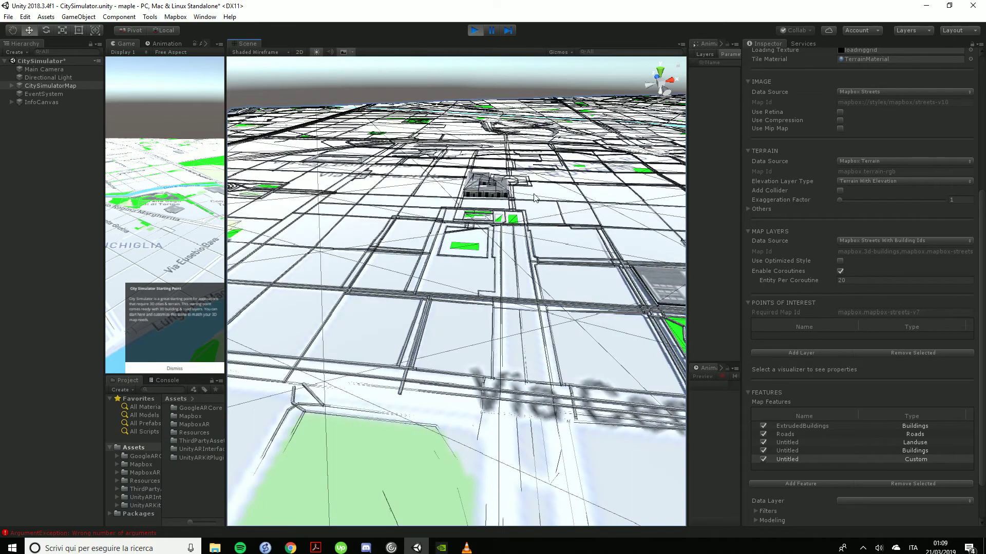
pyautogui.scroll(3, 474, 208)
pyautogui.scroll(2, 422, 287)
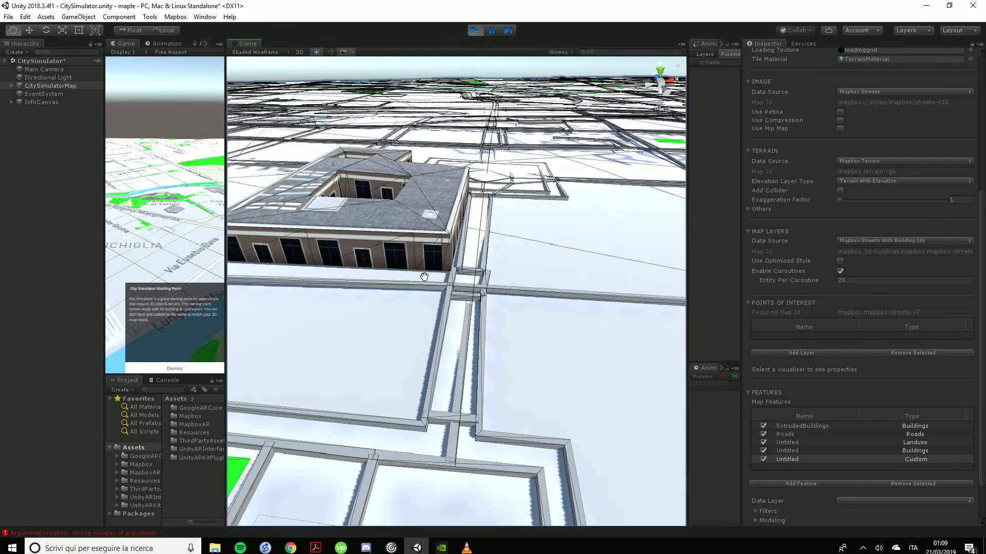
pyautogui.scroll(1, 422, 280)
pyautogui.scroll(-5, 422, 280)
pyautogui.moveTo(422, 280)
pyautogui.keyDown('alt'); pyautogui.mouseDown()
pyautogui.moveTo(627, 221)
pyautogui.moveTo(574, 204)
pyautogui.mouseUp(); pyautogui.keyUp('alt')
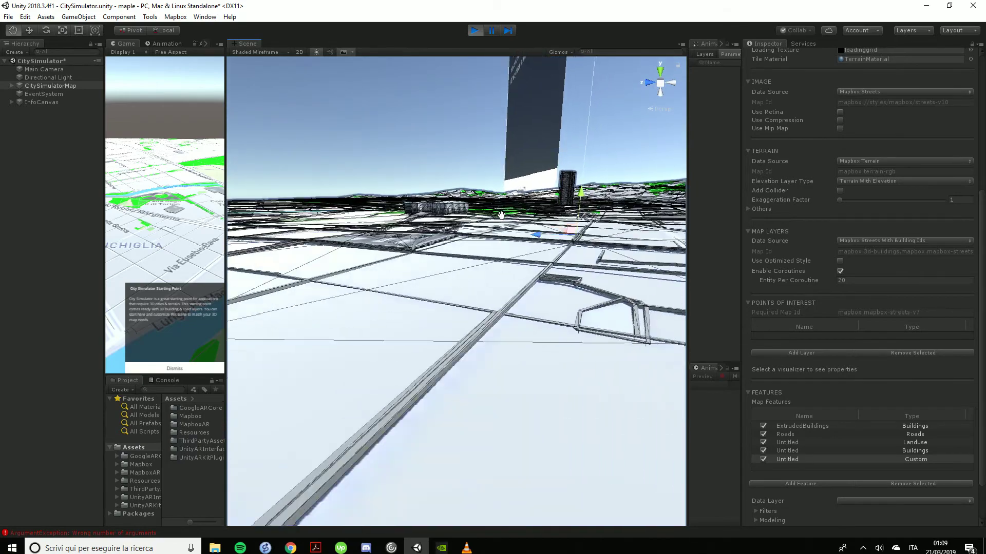
pyautogui.moveTo(574, 204); pyautogui.dragTo(560, 200, button='middle')
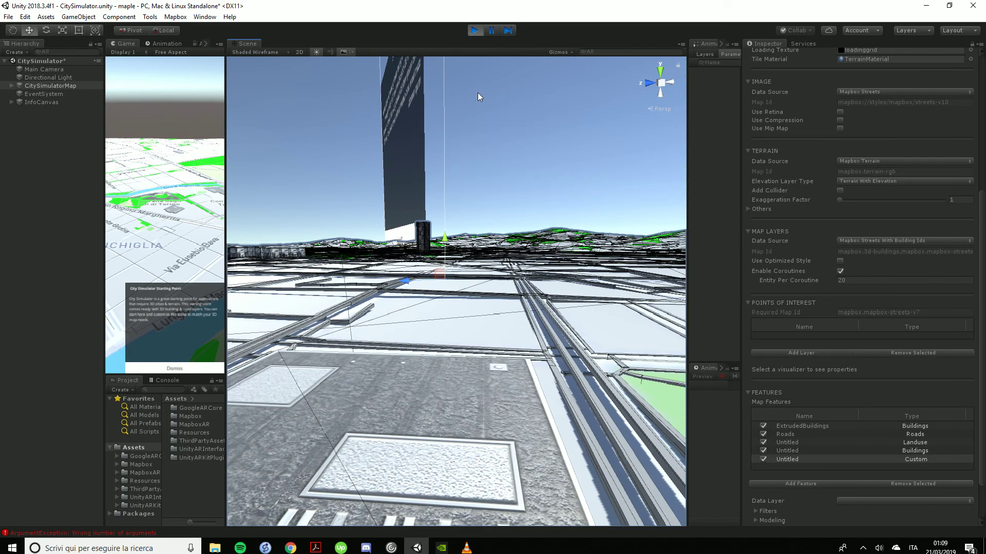
# - Open GeForce Experience and show its share overlay's recording options
pyautogui.click(441, 548)
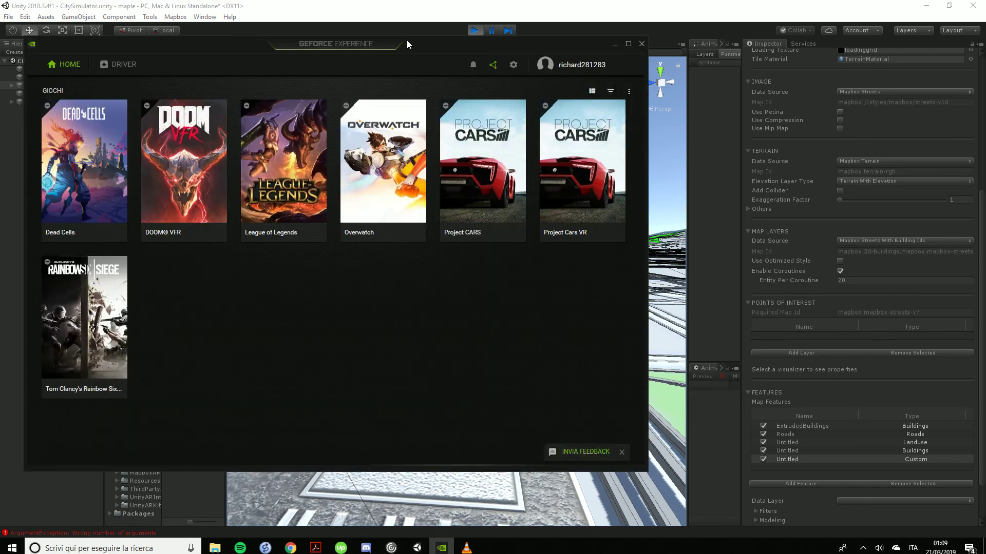
pyautogui.click(493, 64)
pyautogui.click(441, 147)
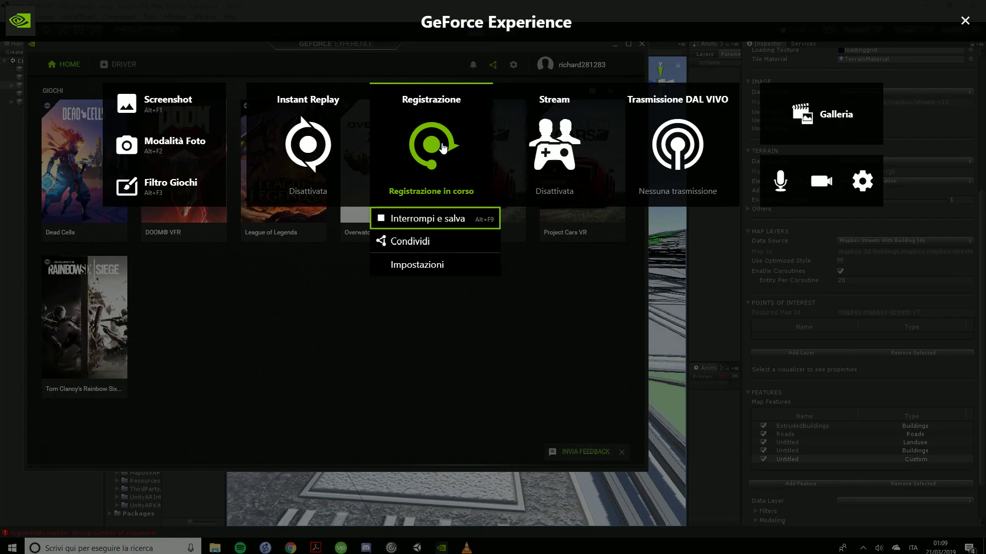